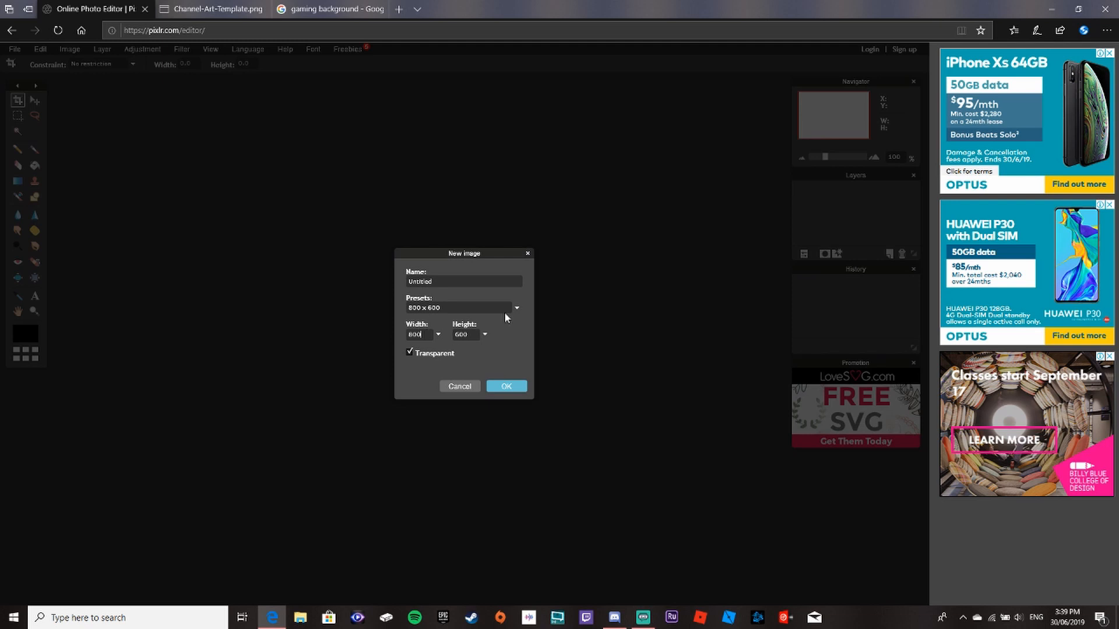
Step: Create a new transparent image 2560 px wide and 1440 px high
{"action": "key", "text": "BackSpace"}
{"action": "key", "text": "BackSpace"}
{"action": "key", "text": "BackSpace"}
{"action": "type", "text": "2560"}
{"action": "left_click", "coordinate": [474, 336]}
{"action": "left_click", "coordinate": [507, 387]}
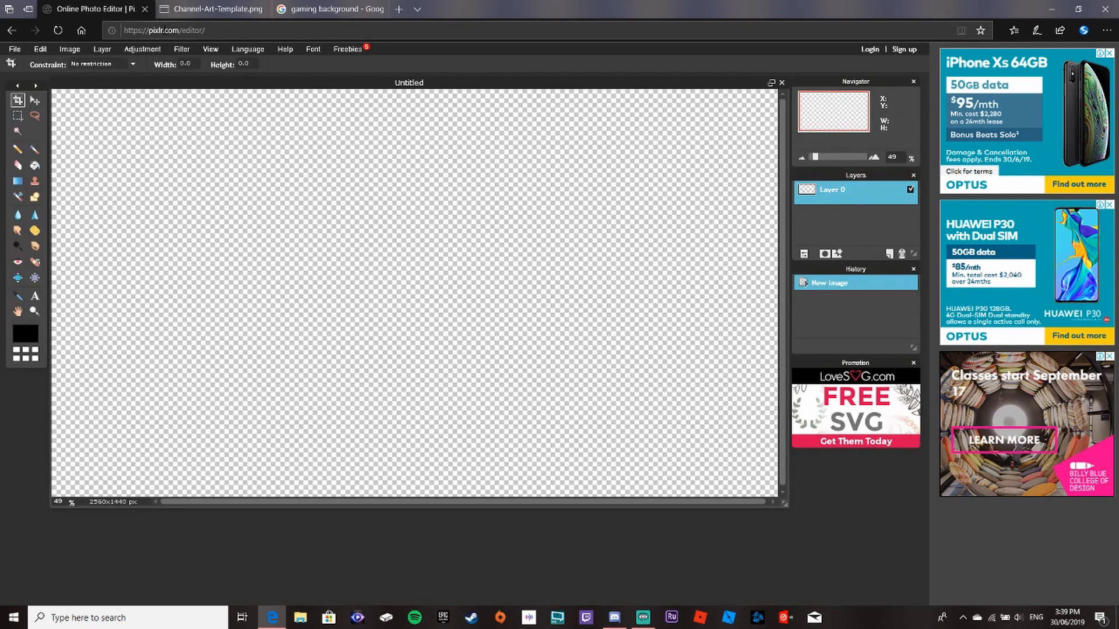
Step: Review the channel art template's size zones and the Google gaming background results, then return to the Pixlr editor
{"action": "left_click", "coordinate": [209, 9]}
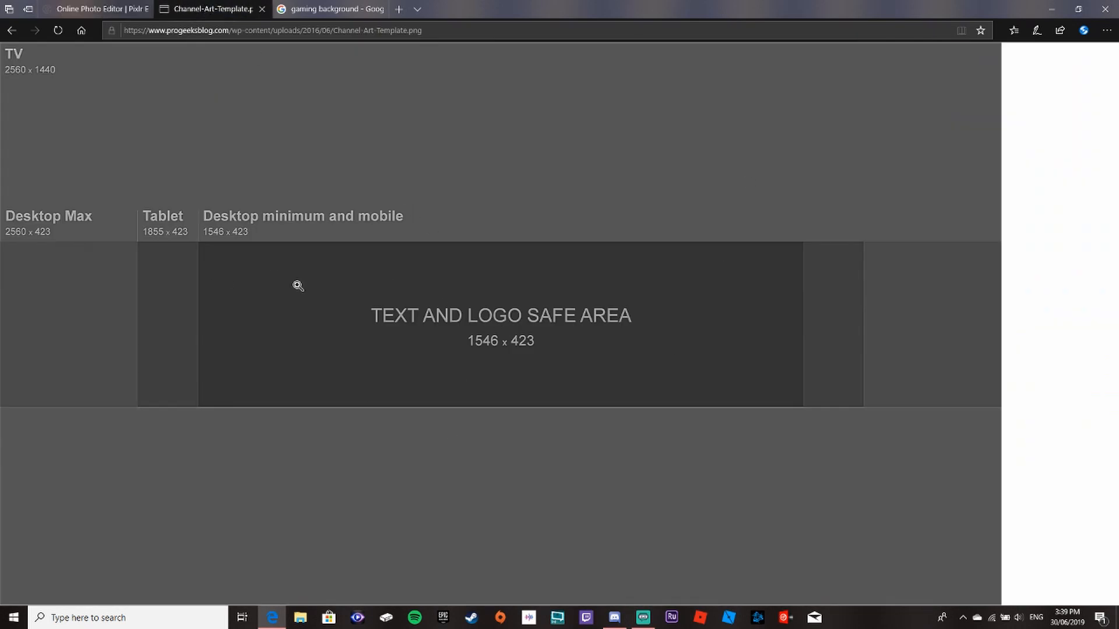
{"action": "left_click", "coordinate": [105, 7]}
{"action": "left_click", "coordinate": [245, 9]}
{"action": "left_click", "coordinate": [326, 9]}
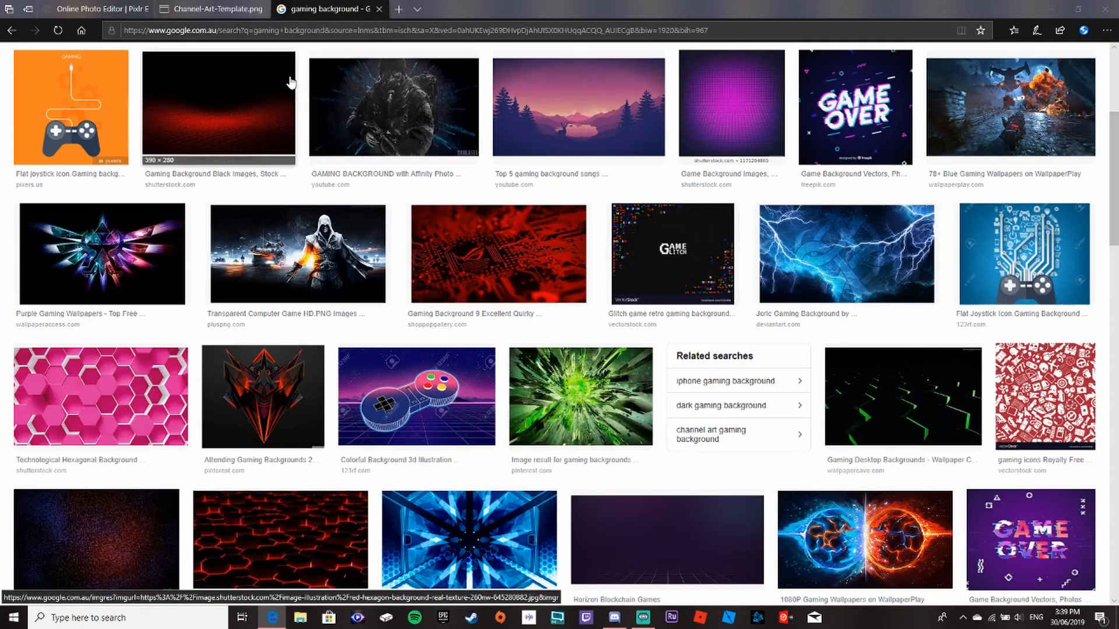
{"action": "left_click", "coordinate": [210, 8]}
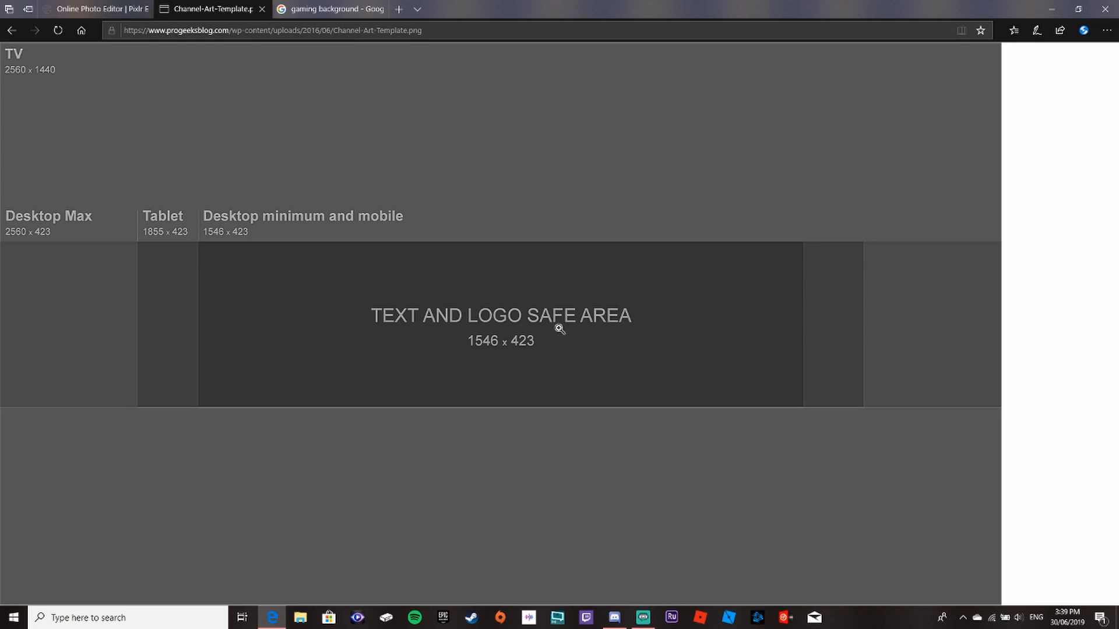
{"action": "left_click", "coordinate": [72, 7]}
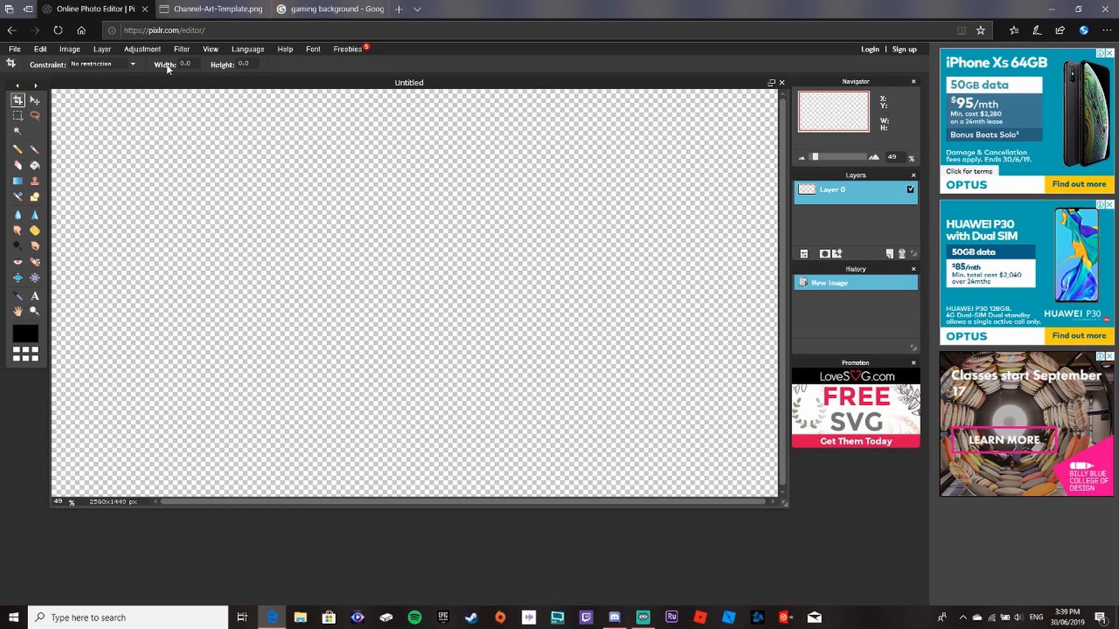
Step: Add Channel-Art-Template.png from the progeeksblog.com page to the image as a new layer, using its URL
{"action": "left_click", "coordinate": [70, 49]}
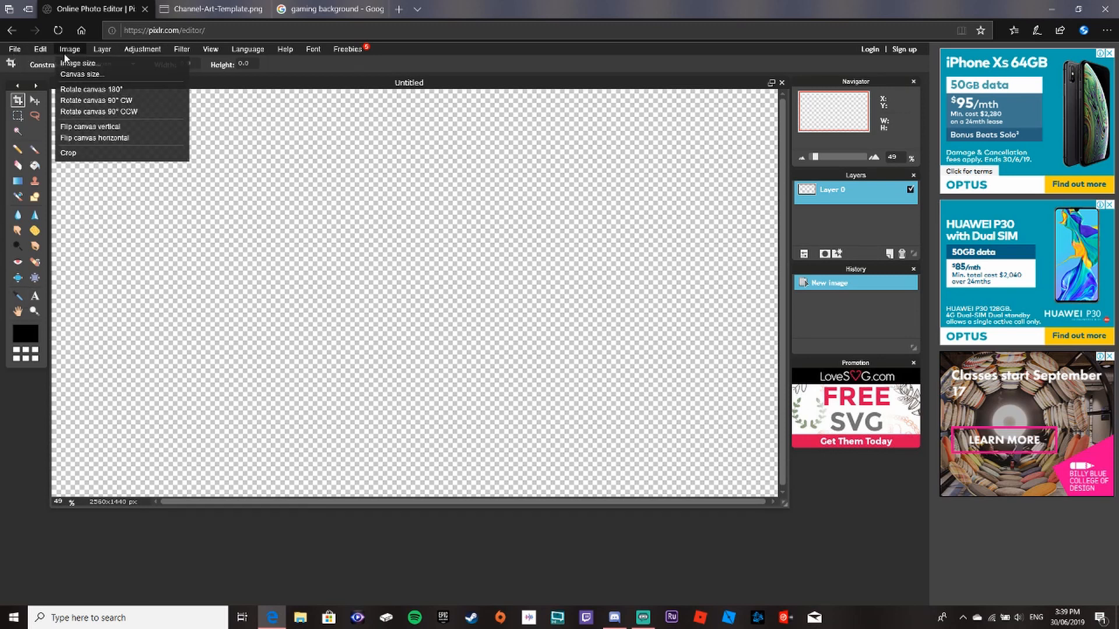
{"action": "left_click", "coordinate": [102, 49]}
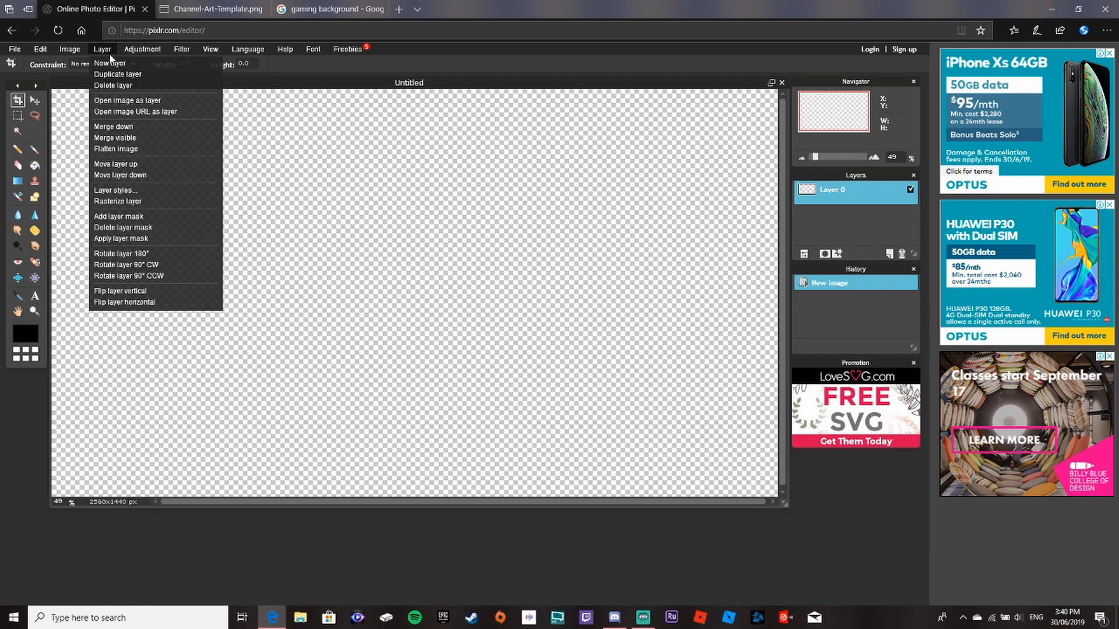
{"action": "left_click", "coordinate": [148, 113]}
{"action": "key", "text": "BackSpace"}
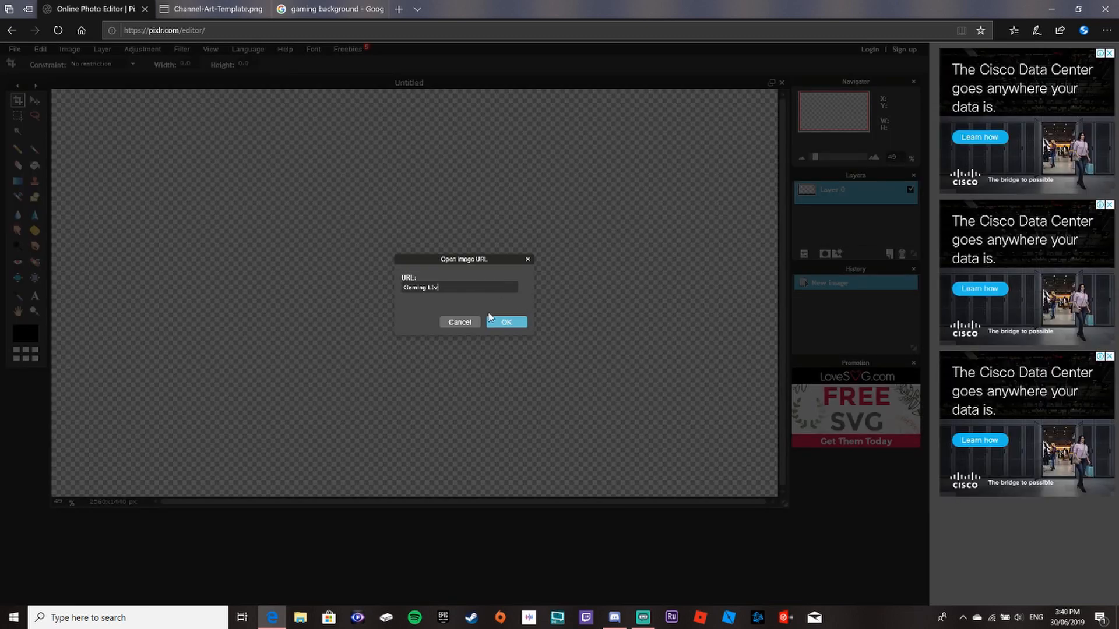
{"action": "left_click", "coordinate": [211, 10]}
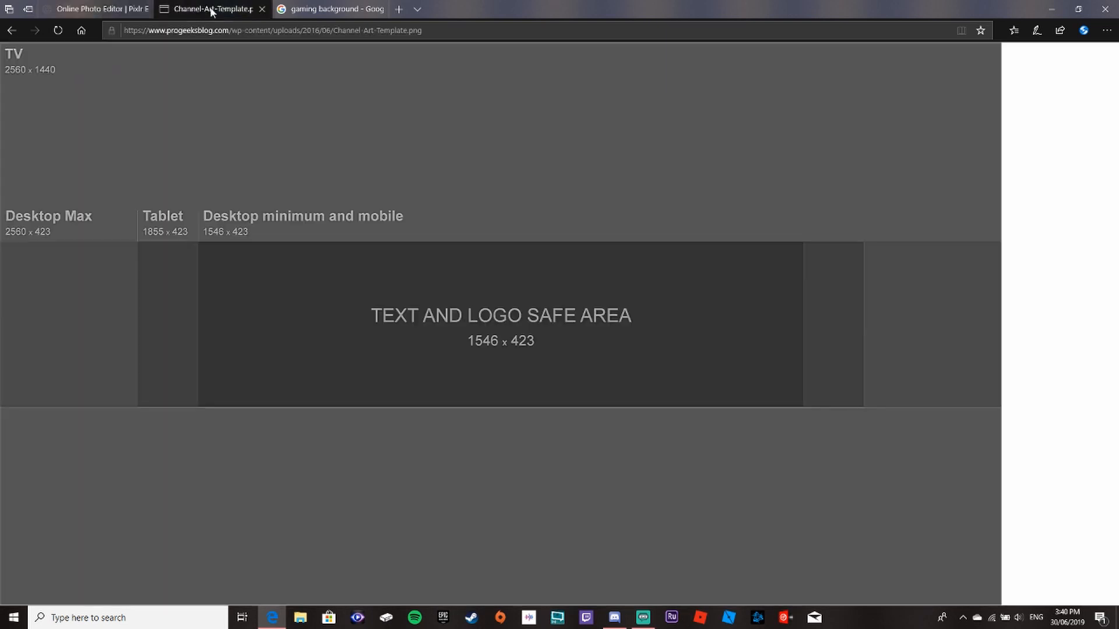
{"action": "left_click", "coordinate": [235, 30]}
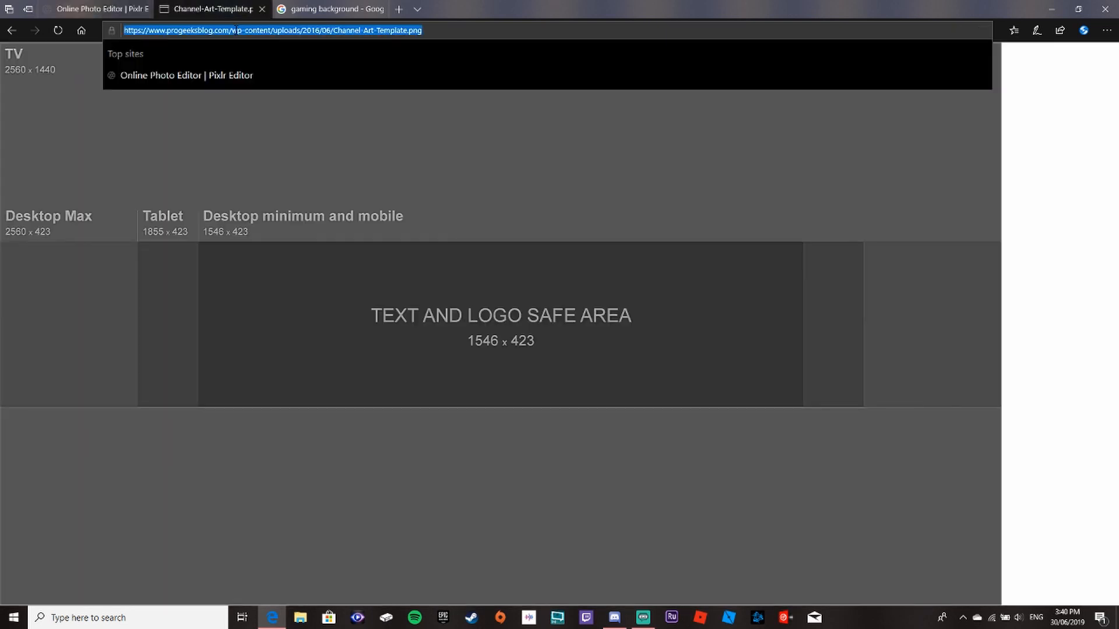
{"action": "left_click", "coordinate": [93, 10]}
{"action": "left_click", "coordinate": [419, 288]}
{"action": "key", "text": "ctrl+v"}
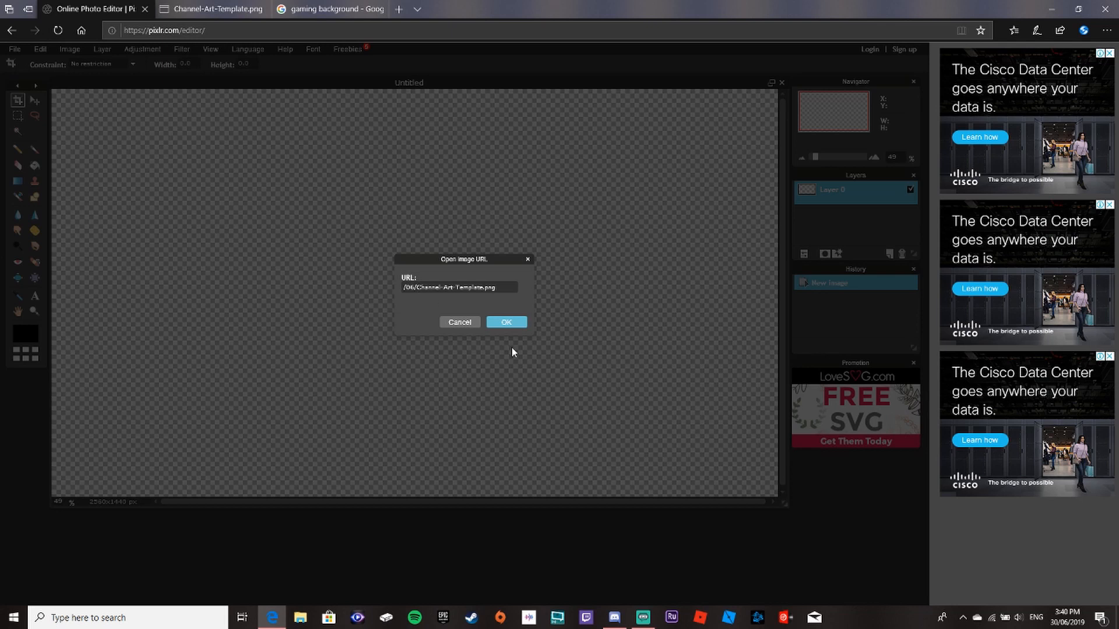
{"action": "left_click", "coordinate": [494, 324]}
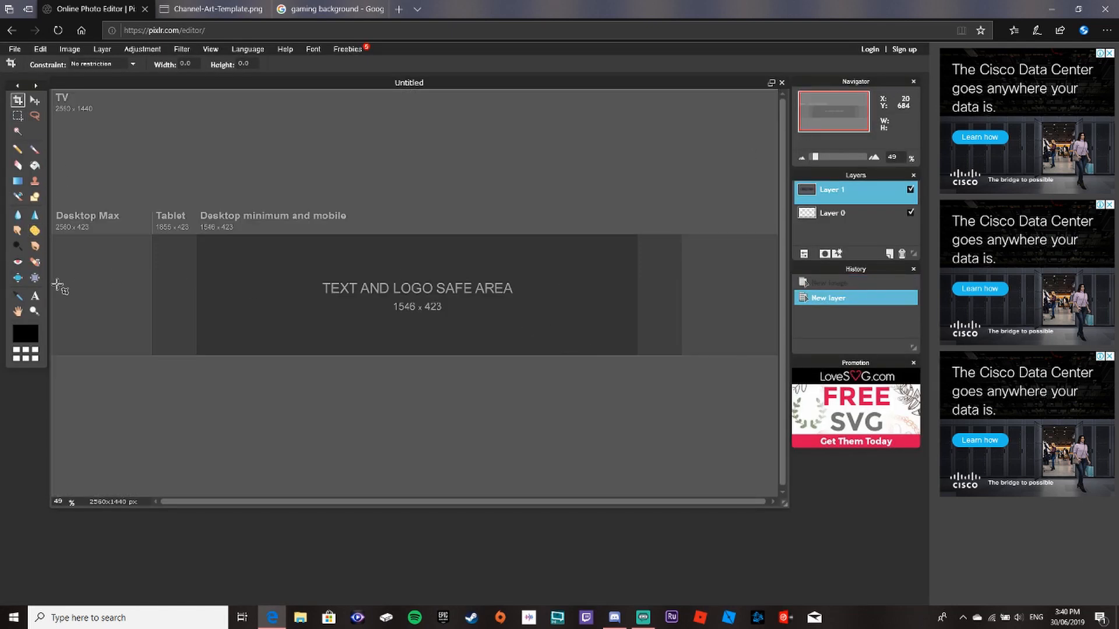
Step: Add a text layer reading "Nitrex gaming live" in the template's text and logo safe area
{"action": "left_click", "coordinate": [35, 296]}
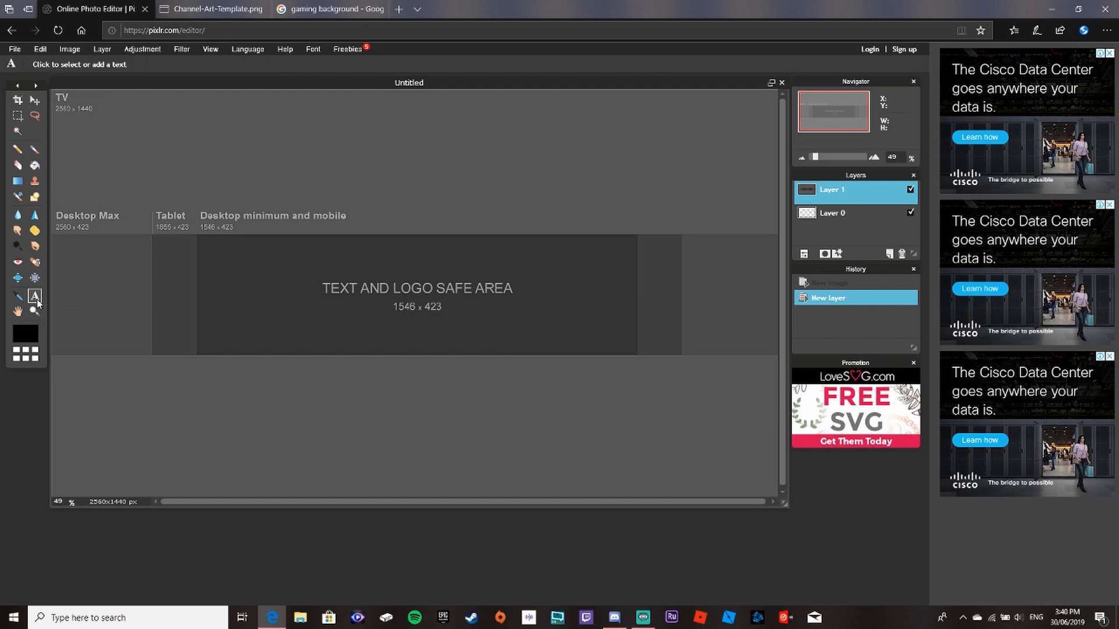
{"action": "left_click", "coordinate": [419, 285]}
{"action": "type", "text": "N"}
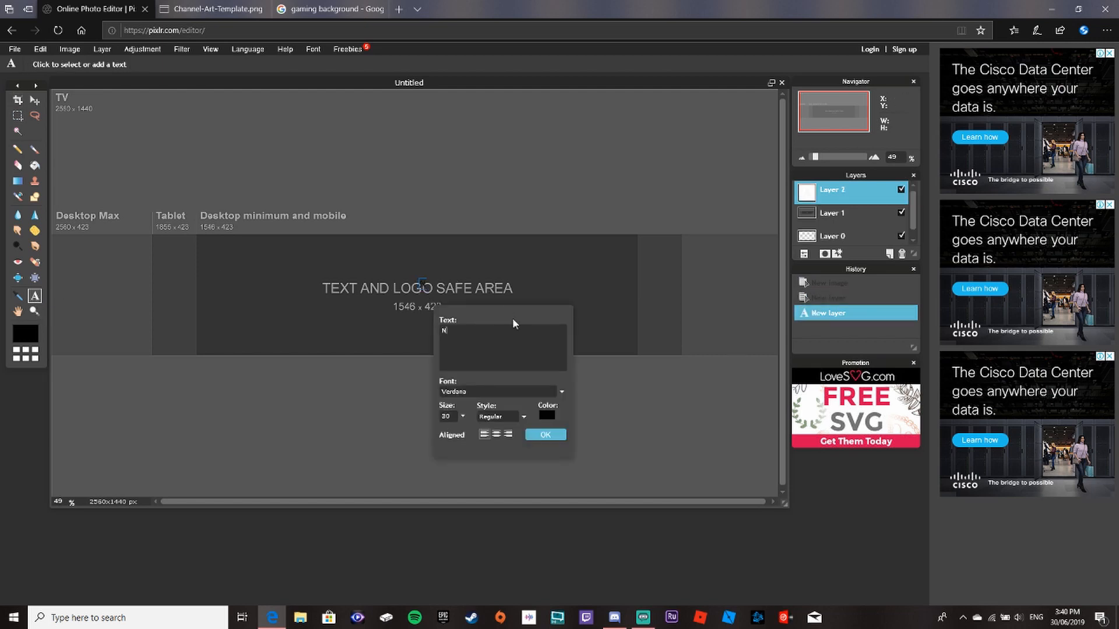
{"action": "type", "text": "itrex gs"}
{"action": "type", "text": "ming live"}
Step: Change the font of the "Nitrex gaming live" text to Demonized
{"action": "left_click", "coordinate": [523, 389]}
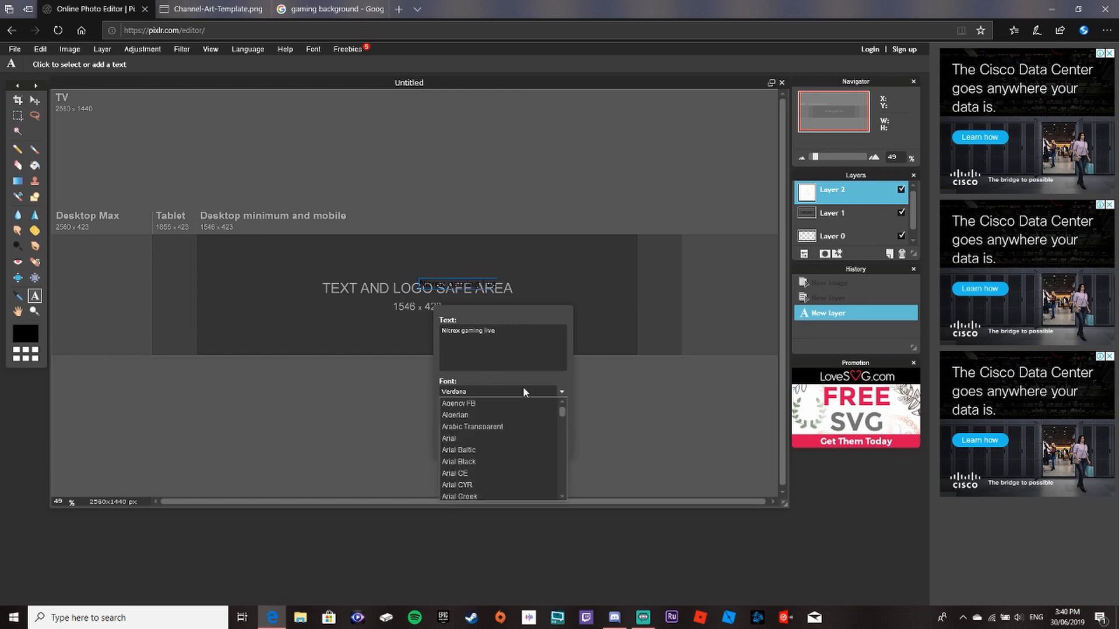
{"action": "scroll", "coordinate": [525, 443], "scroll_direction": "down", "scroll_amount": 3}
{"action": "left_click_drag", "start_coordinate": [562, 424], "coordinate": [567, 433]}
{"action": "scroll", "coordinate": [516, 472], "scroll_direction": "down", "scroll_amount": 6}
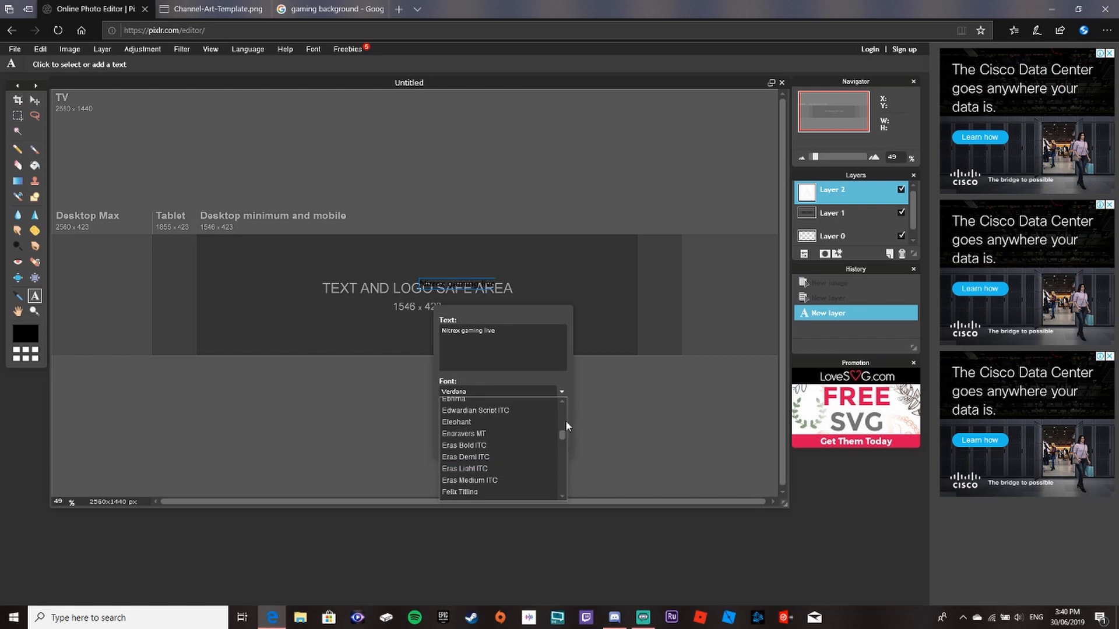
{"action": "scroll", "coordinate": [559, 434], "scroll_direction": "down", "scroll_amount": 2}
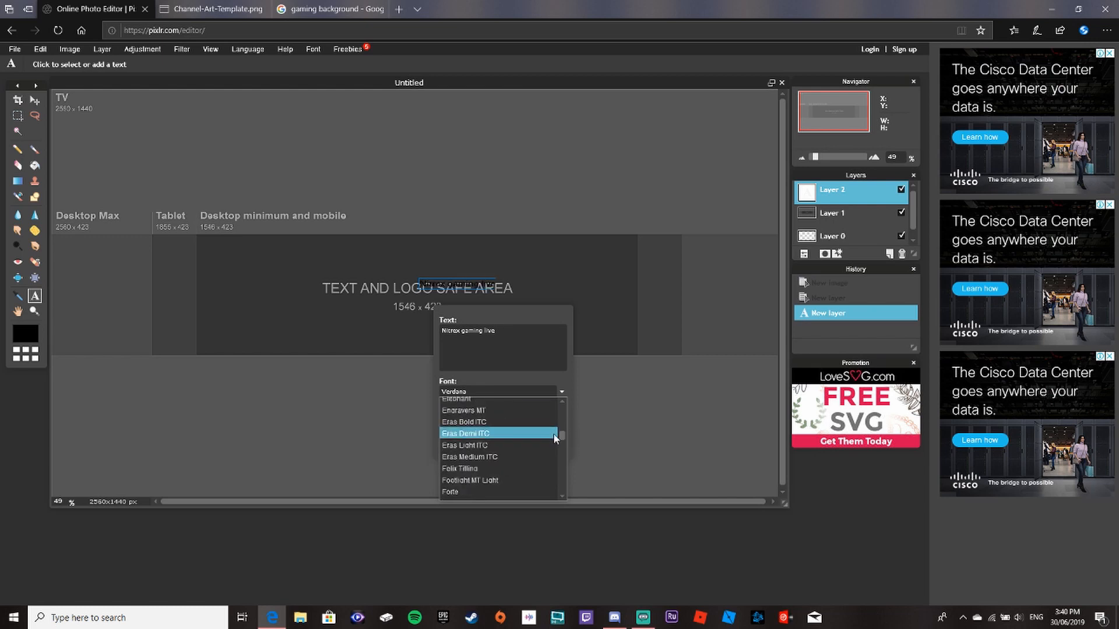
{"action": "scroll", "coordinate": [512, 461], "scroll_direction": "up", "scroll_amount": 4}
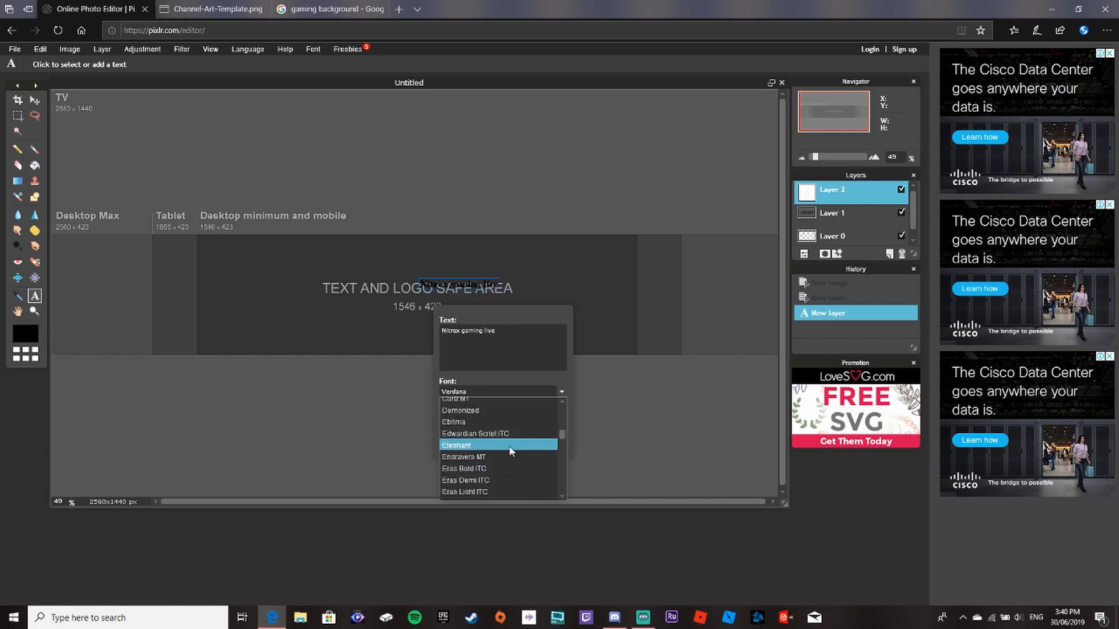
{"action": "left_click", "coordinate": [456, 411]}
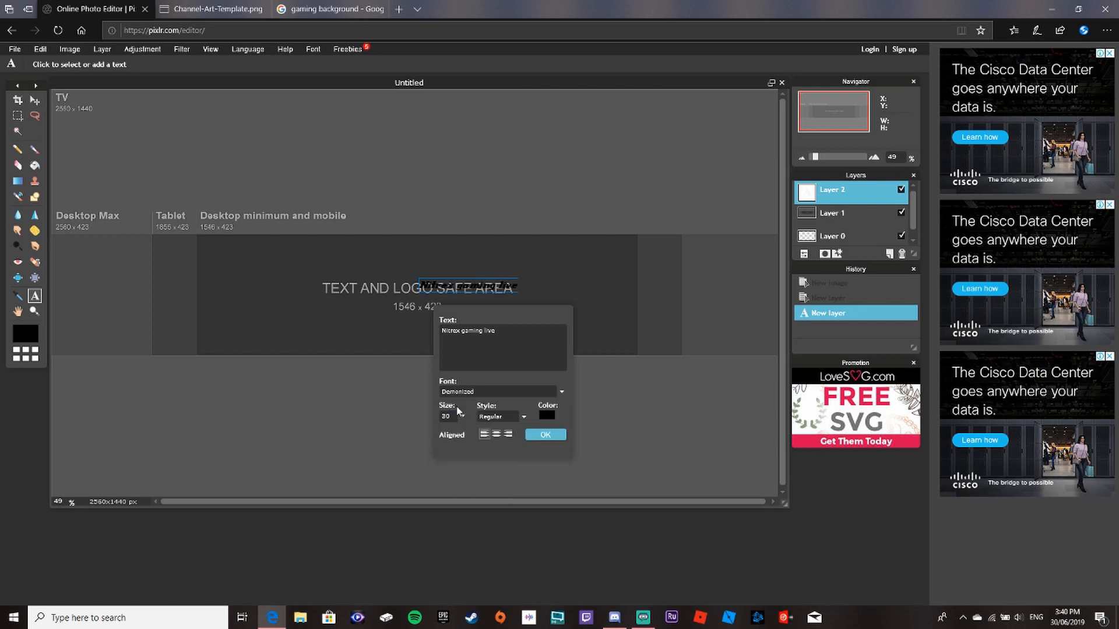
Step: Set the text colour to white and accept the text settings
{"action": "left_click", "coordinate": [549, 417]}
{"action": "left_click_drag", "start_coordinate": [391, 291], "coordinate": [402, 132]}
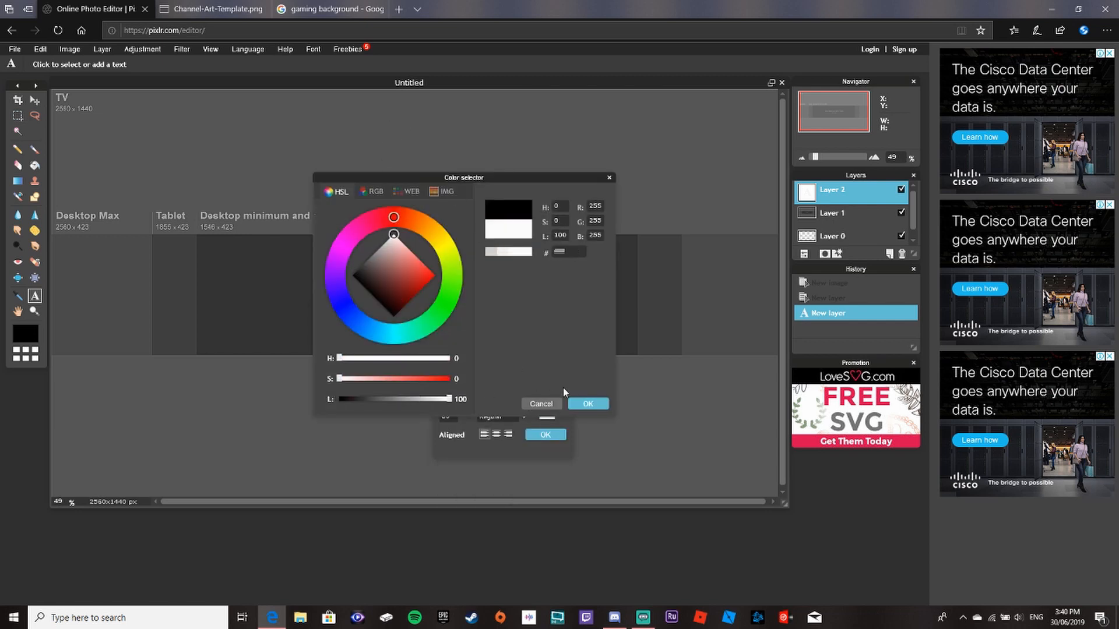
{"action": "left_click", "coordinate": [587, 404]}
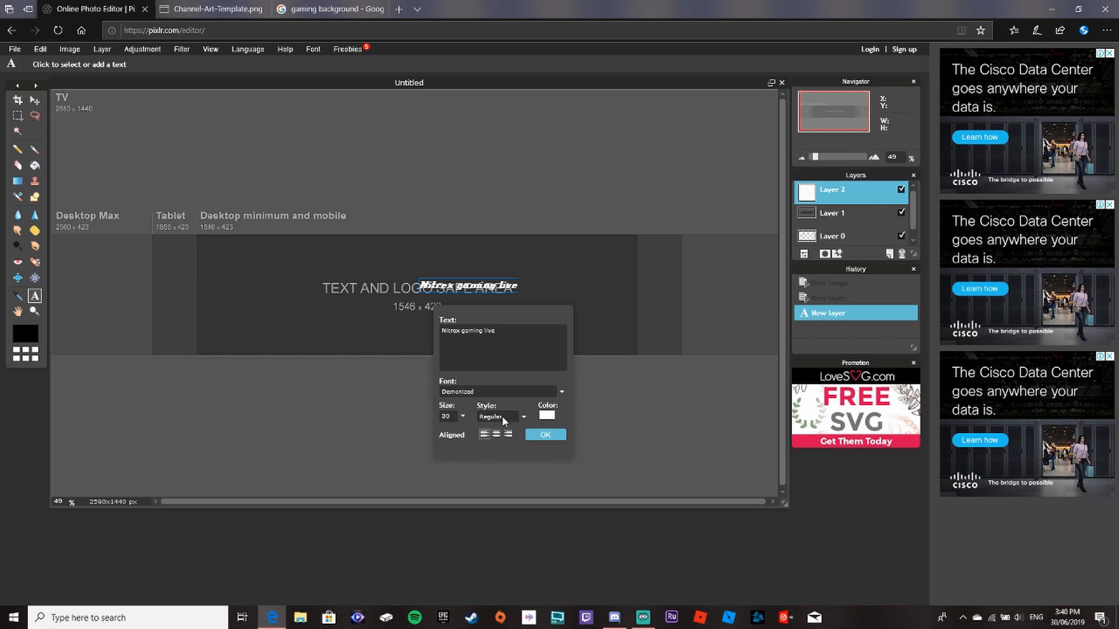
{"action": "left_click", "coordinate": [545, 436]}
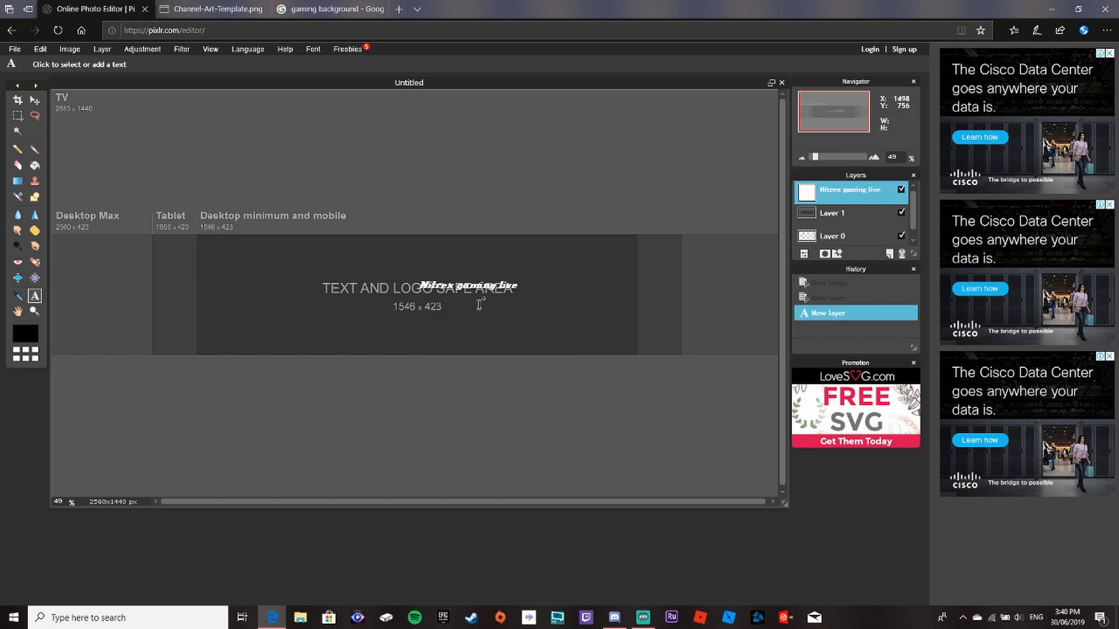
Step: Rasterize the "Nitrex gaming live" text layer
{"action": "right_click", "coordinate": [868, 194]}
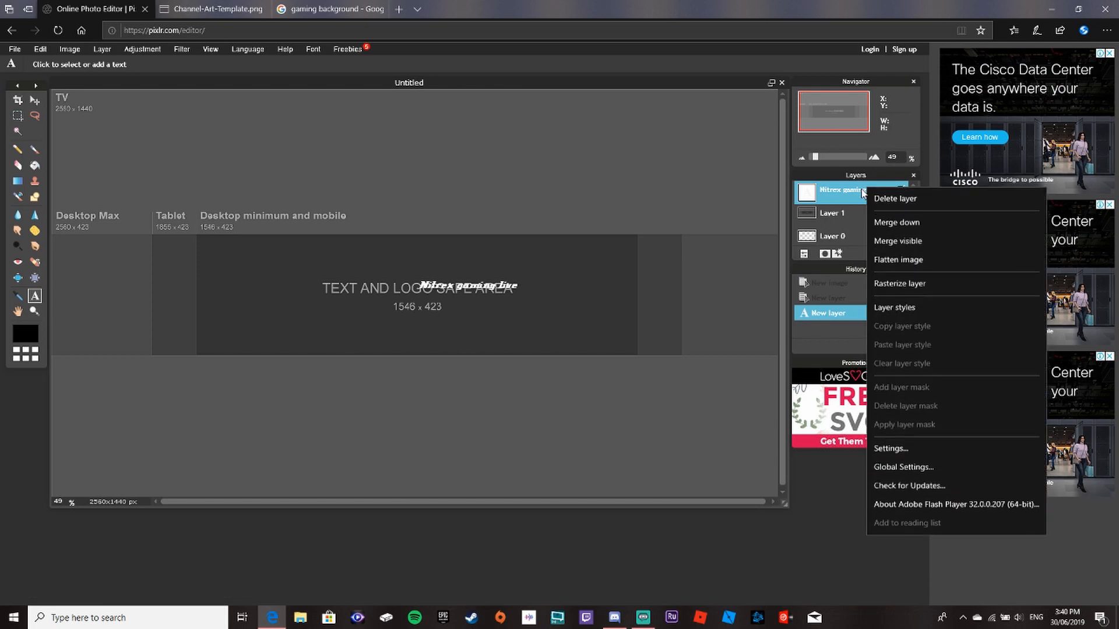
{"action": "left_click", "coordinate": [808, 519]}
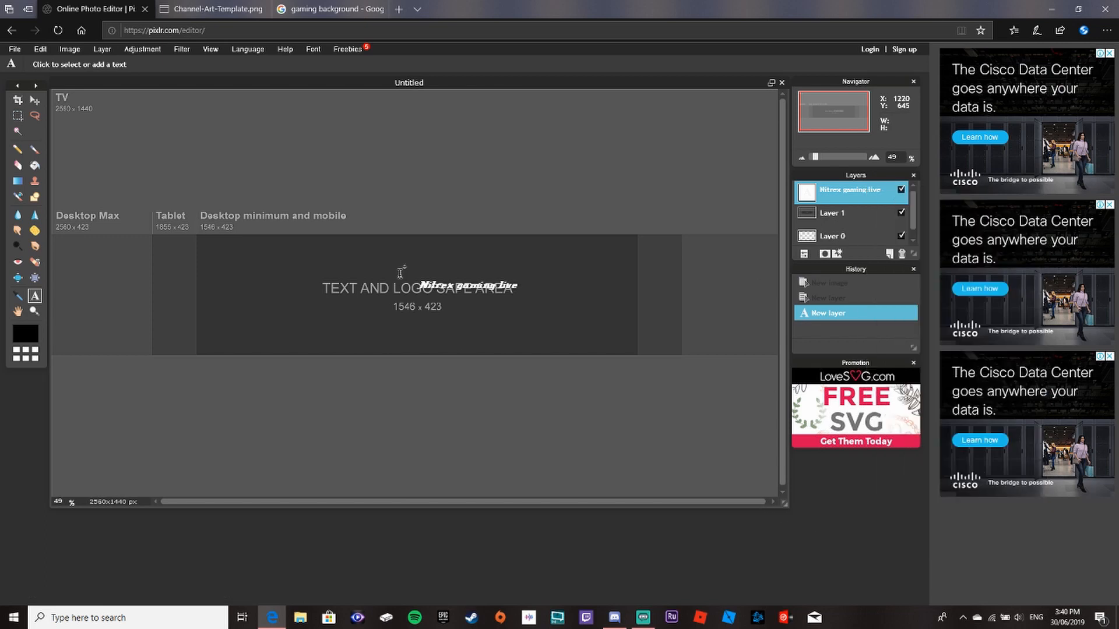
{"action": "right_click", "coordinate": [862, 198]}
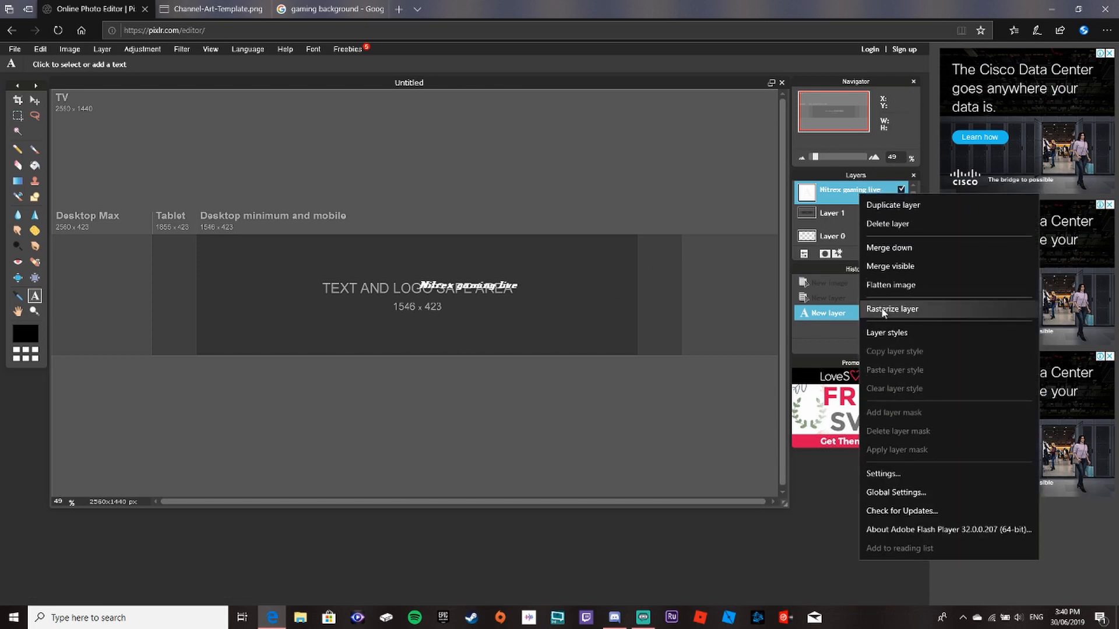
{"action": "left_click", "coordinate": [883, 314]}
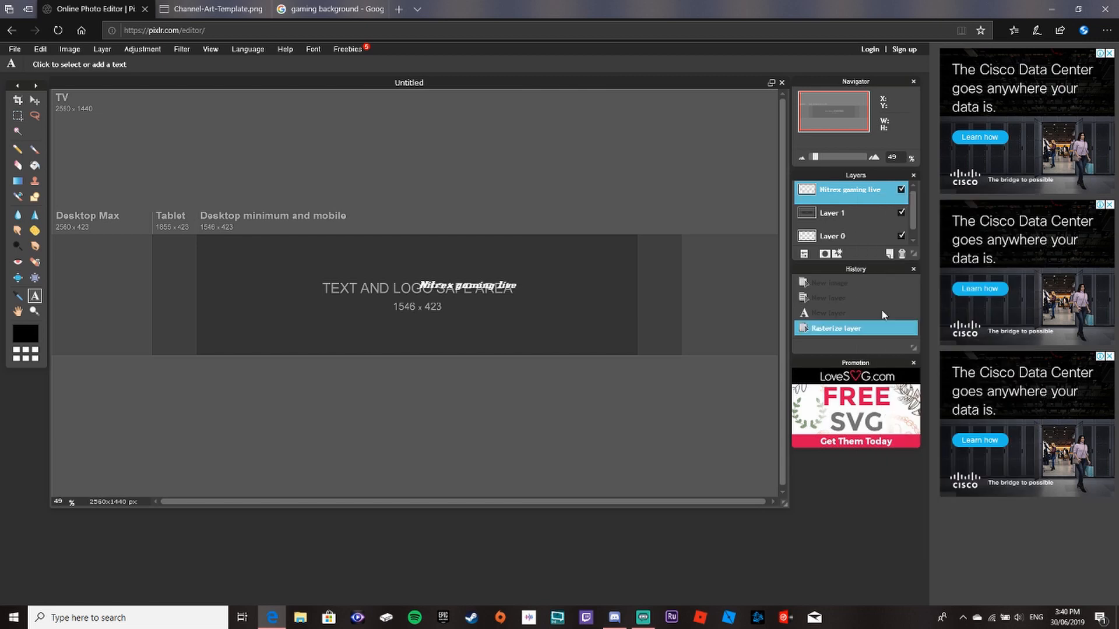
Step: Enlarge the title with Free transform to over half the safe area's width, centre it horizontally there, and apply the changes
{"action": "left_click", "coordinate": [40, 49]}
{"action": "left_click", "coordinate": [58, 137]}
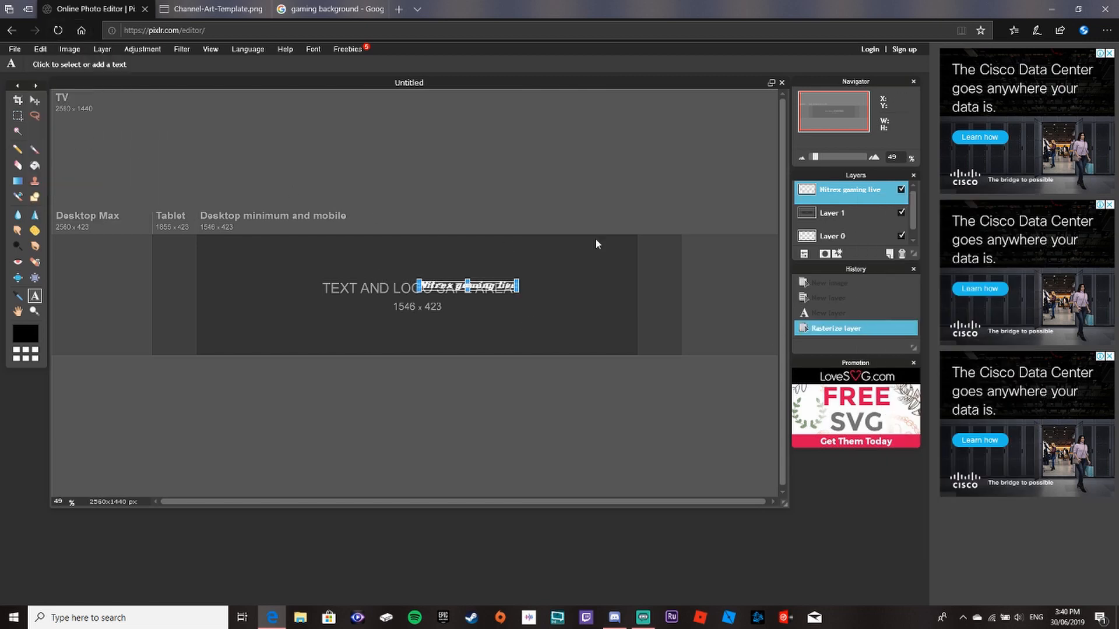
{"action": "left_click_drag", "start_coordinate": [518, 280], "coordinate": [596, 273]}
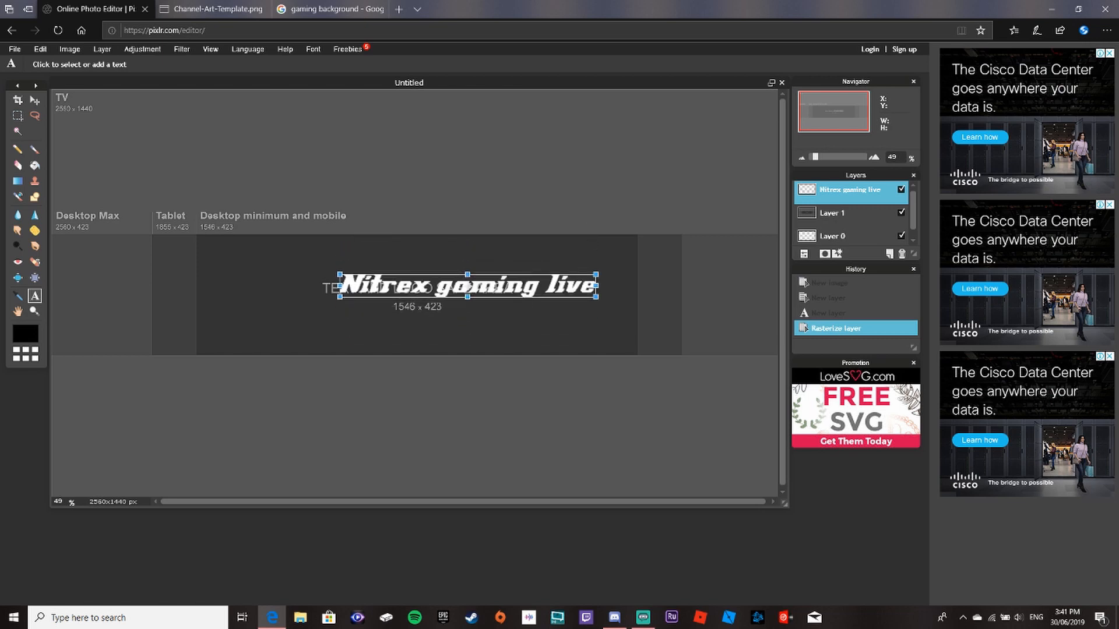
{"action": "left_click_drag", "start_coordinate": [514, 289], "coordinate": [472, 284]}
{"action": "left_click", "coordinate": [626, 352]}
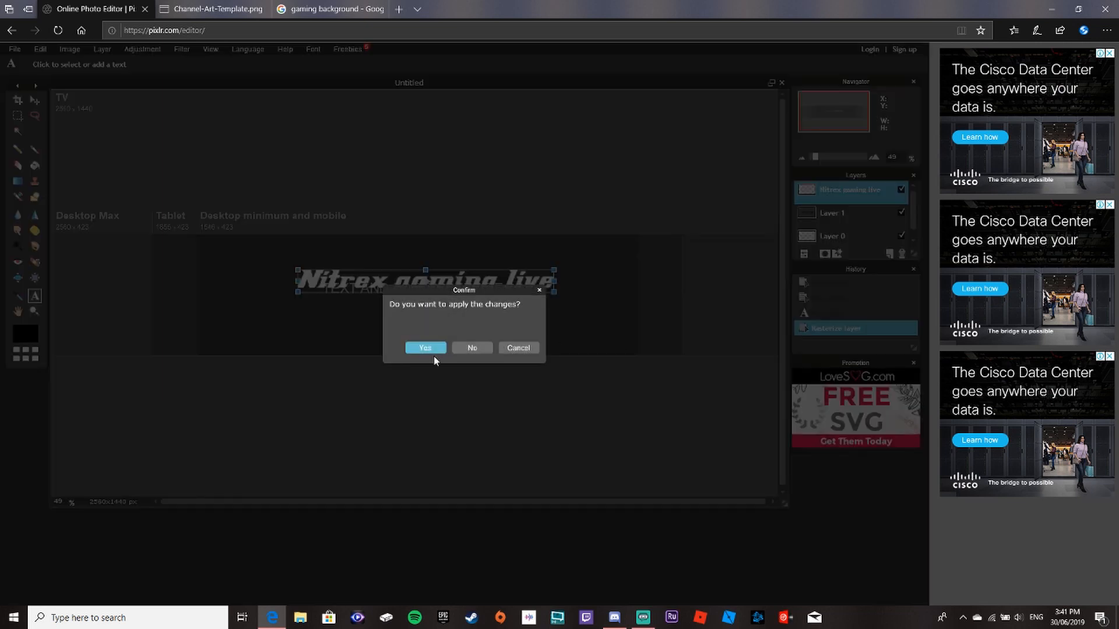
{"action": "left_click", "coordinate": [426, 348]}
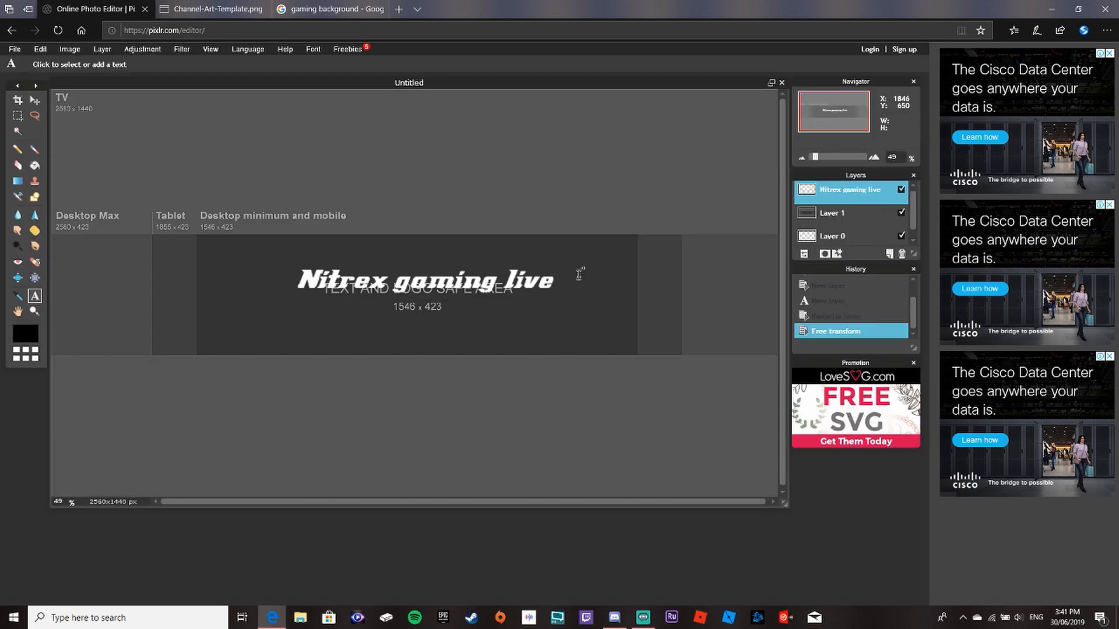
Step: Give the "Nitrex gaming live" layer a black outer glow with opacity 50, hardness 10 and size 11
{"action": "right_click", "coordinate": [816, 189]}
{"action": "left_click", "coordinate": [756, 162]}
{"action": "right_click", "coordinate": [843, 191]}
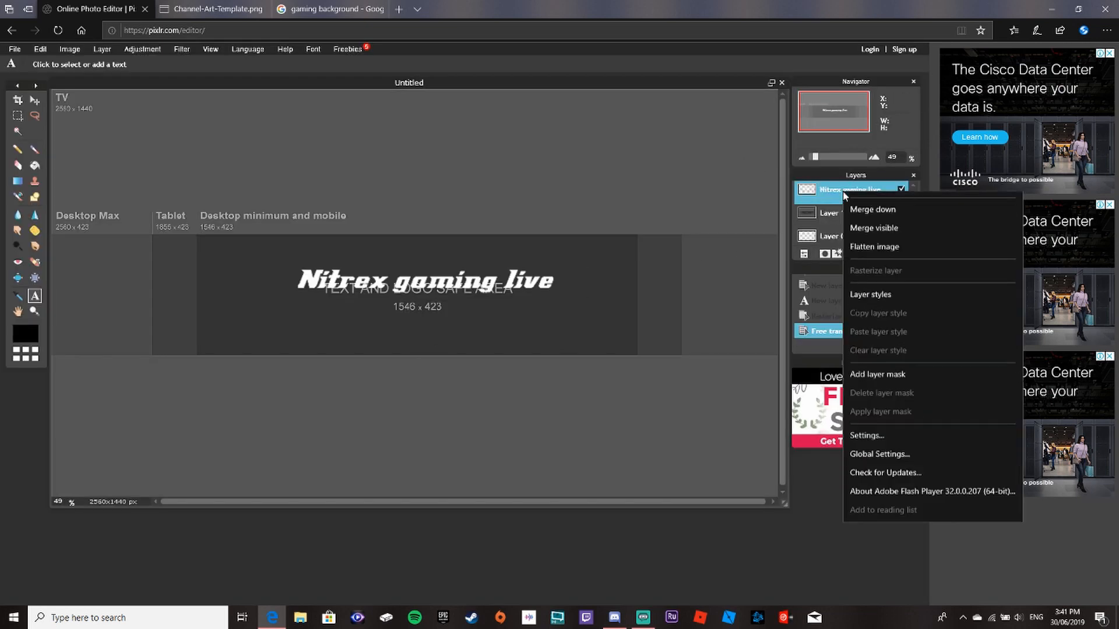
{"action": "left_click", "coordinate": [874, 331]}
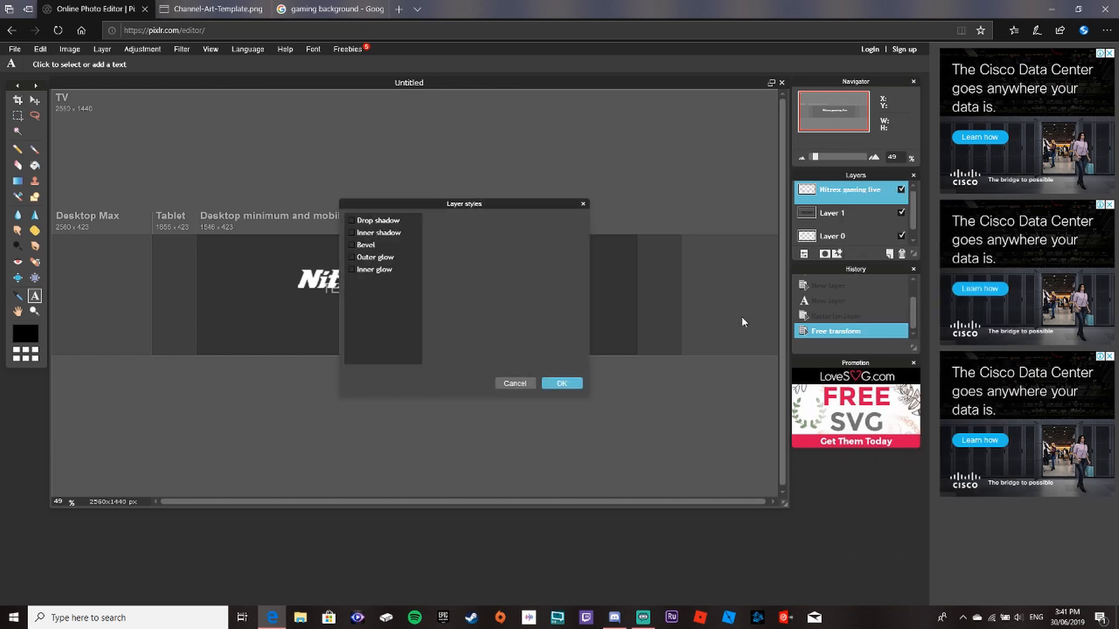
{"action": "left_click", "coordinate": [362, 257]}
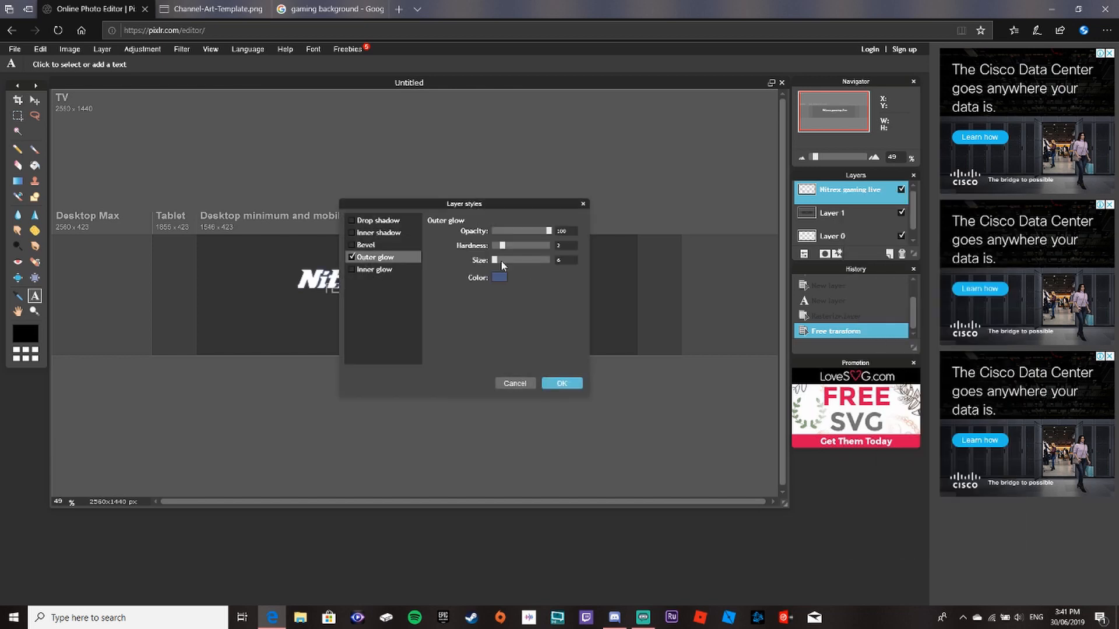
{"action": "left_click", "coordinate": [498, 278]}
{"action": "left_click_drag", "start_coordinate": [389, 273], "coordinate": [358, 283]}
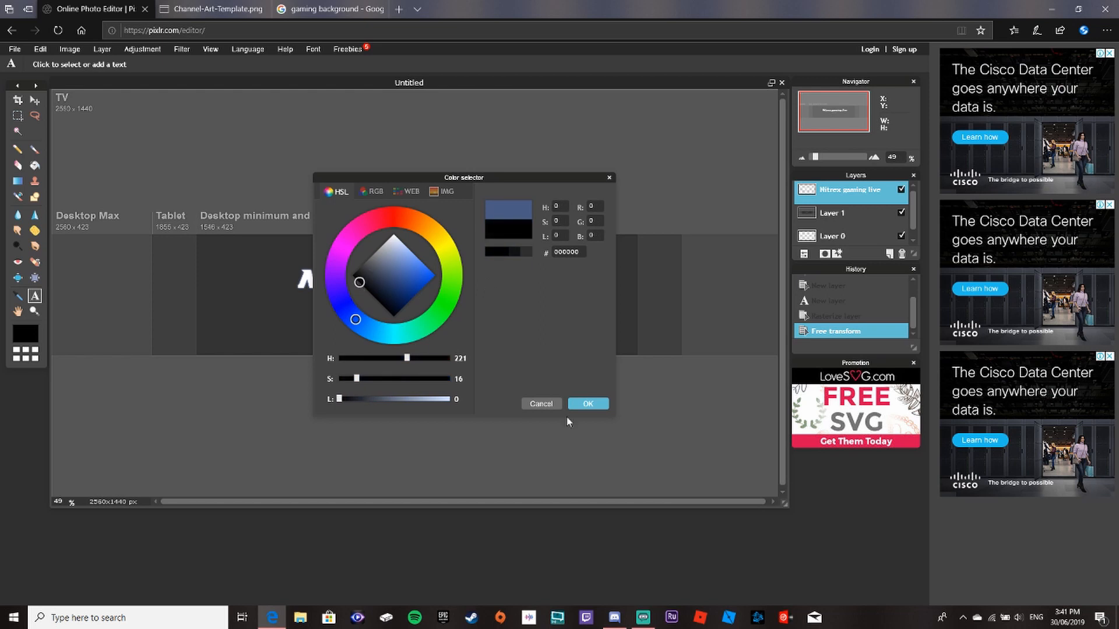
{"action": "left_click", "coordinate": [586, 404]}
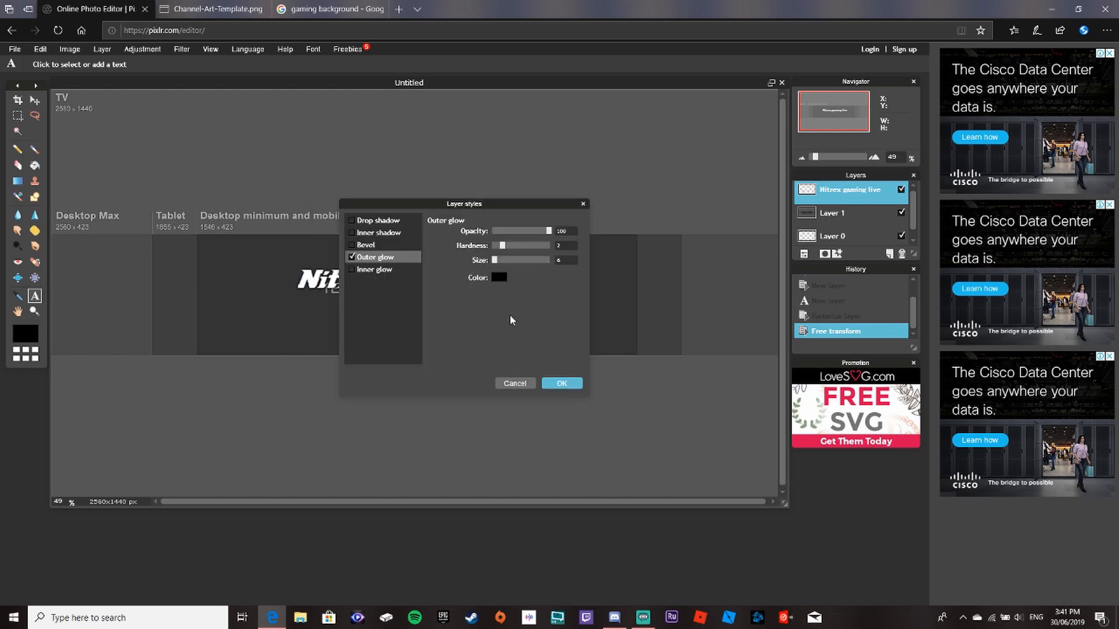
{"action": "left_click_drag", "start_coordinate": [506, 264], "coordinate": [520, 235]}
Step: Try a black inner glow on the title with opacity 50 and hardness 10
{"action": "left_click", "coordinate": [364, 271]}
{"action": "left_click", "coordinate": [499, 278]}
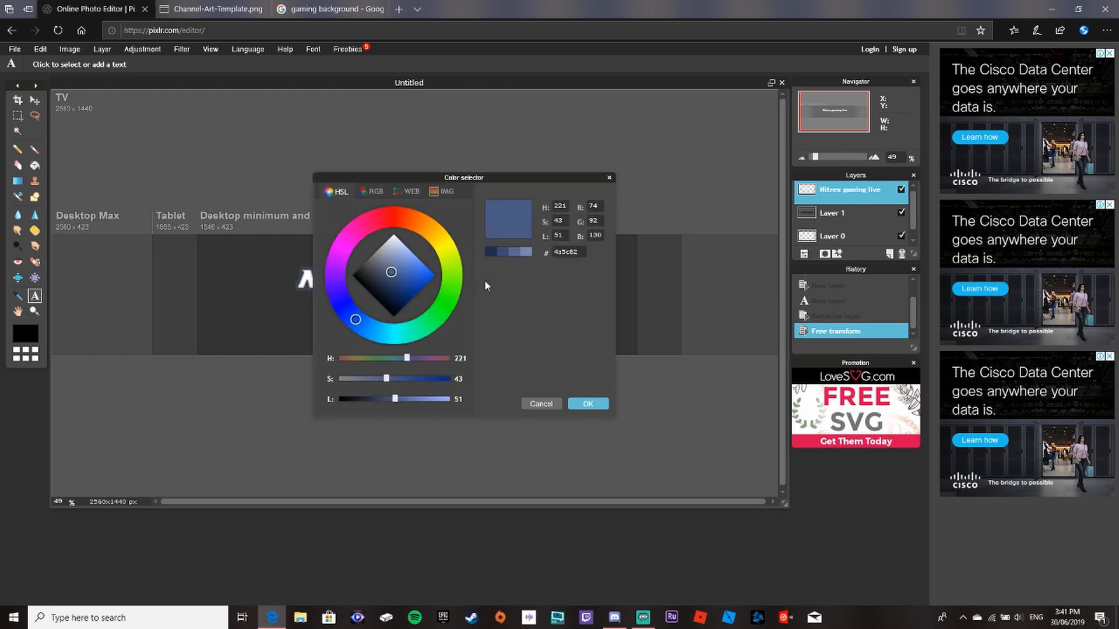
{"action": "left_click", "coordinate": [588, 404]}
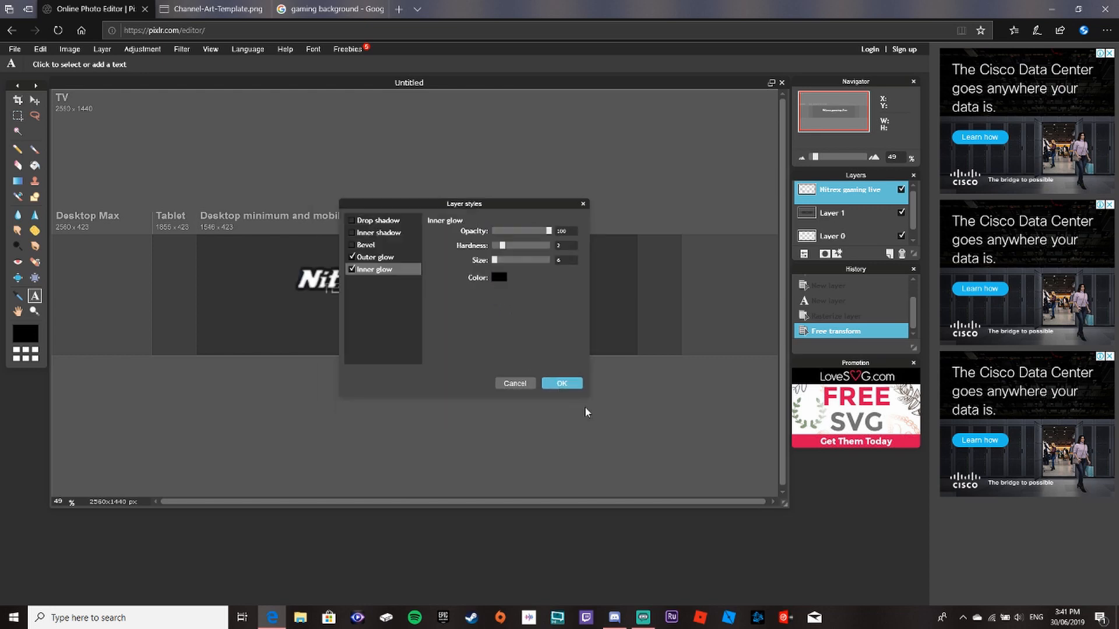
{"action": "left_click", "coordinate": [382, 262]}
{"action": "left_click", "coordinate": [389, 272]}
{"action": "key", "text": "BackSpace"}
{"action": "key", "text": "BackSpace"}
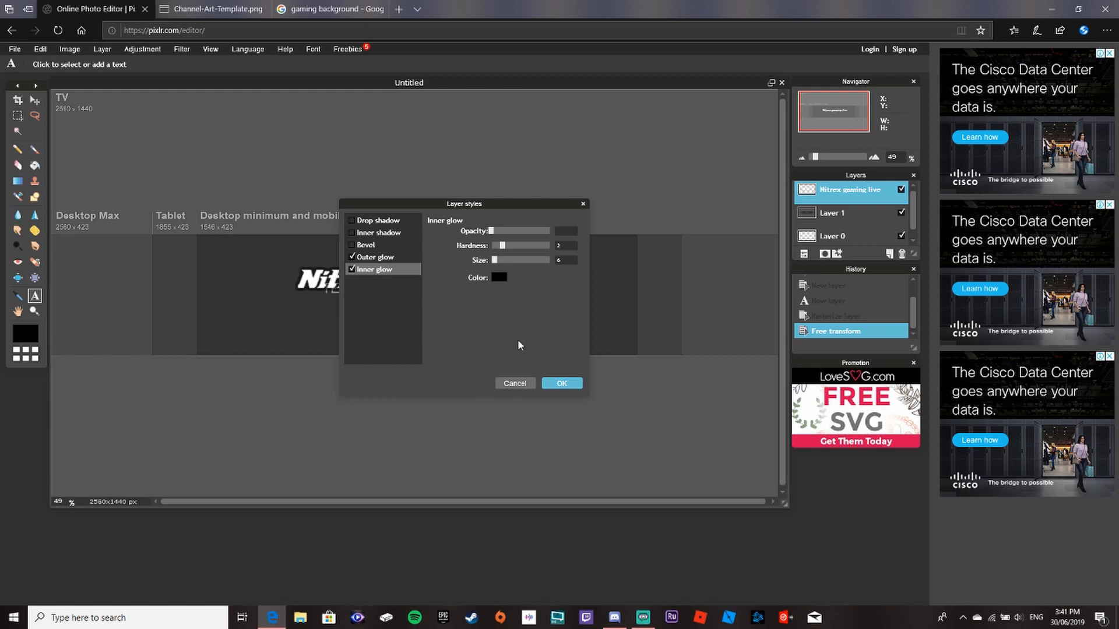
{"action": "type", "text": "50"}
{"action": "left_click", "coordinate": [376, 263]}
{"action": "left_click", "coordinate": [395, 274]}
{"action": "left_click_drag", "start_coordinate": [501, 246], "coordinate": [536, 247]}
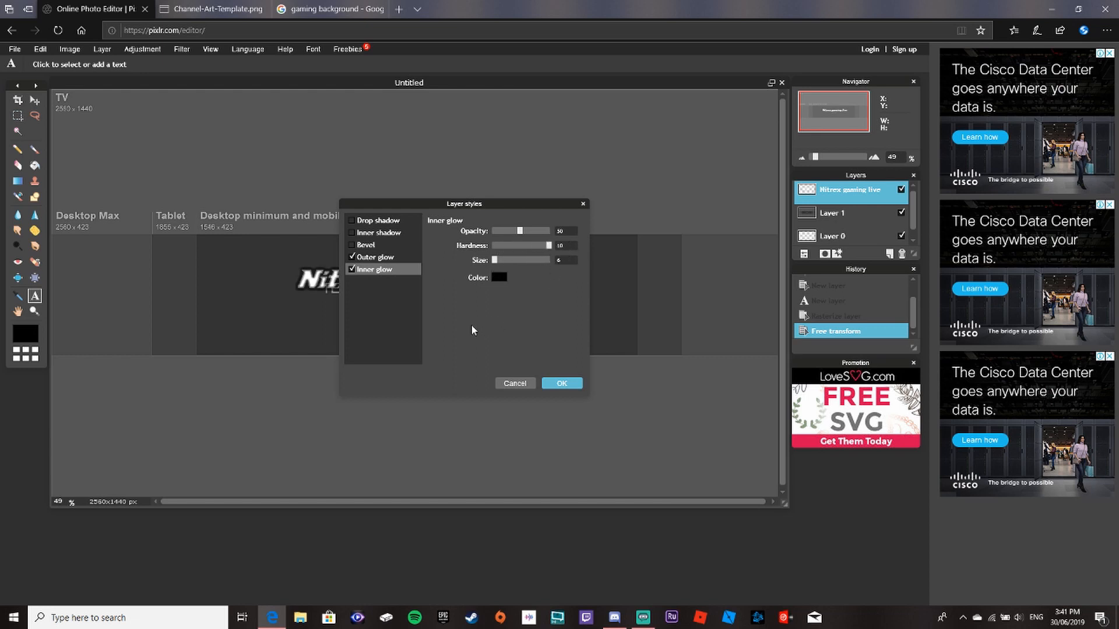
Step: Turn off the title's inner glow and accept the layer styles with only the outer glow
{"action": "left_click", "coordinate": [371, 259]}
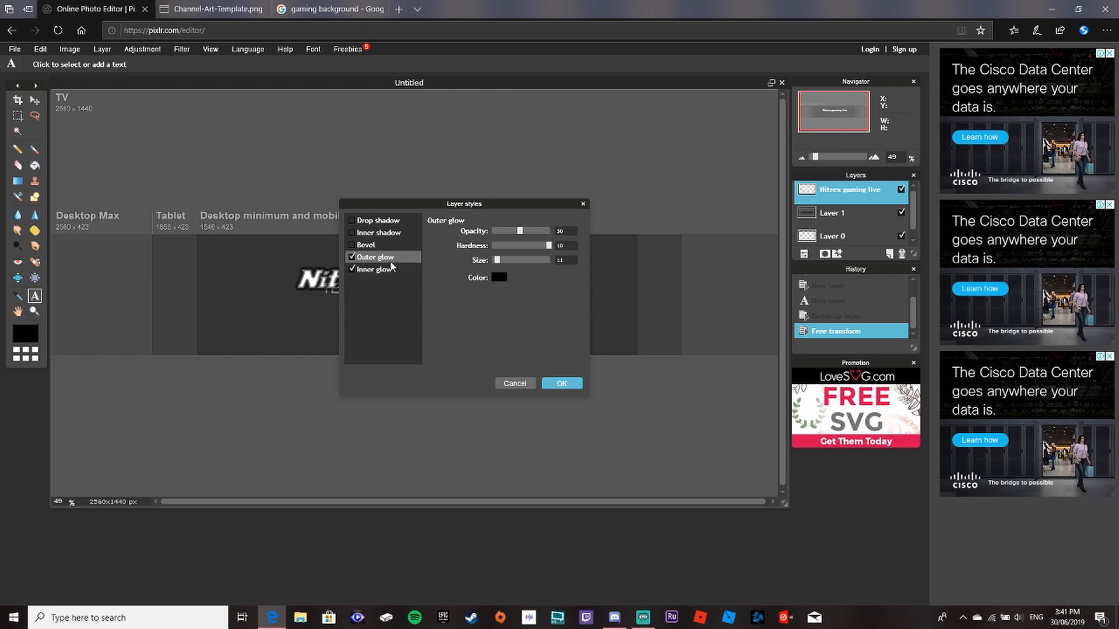
{"action": "left_click", "coordinate": [362, 270]}
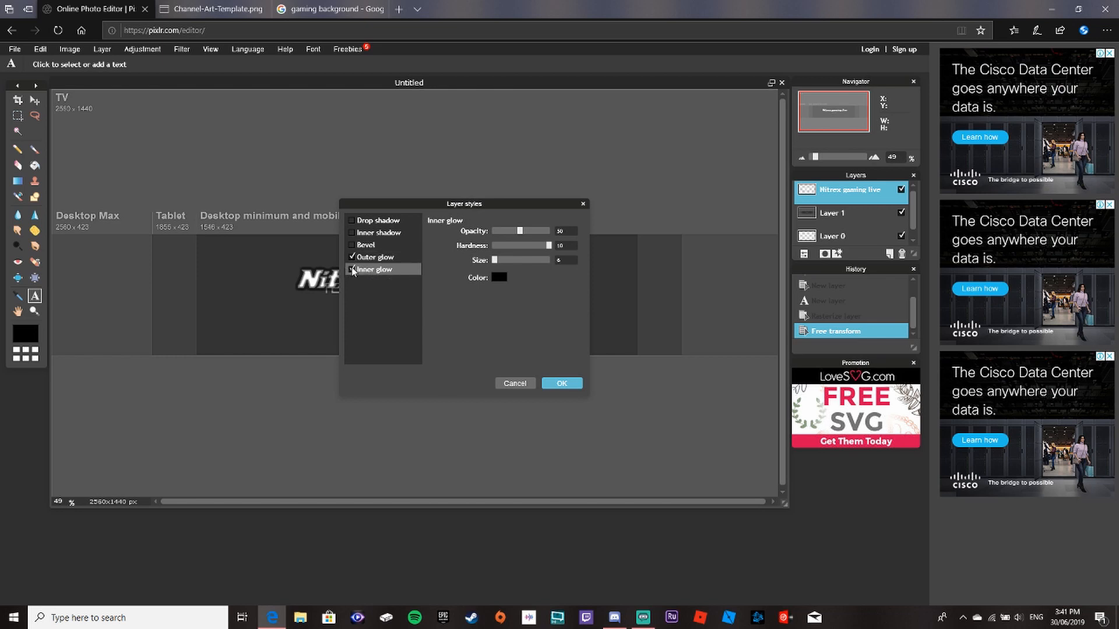
{"action": "left_click", "coordinate": [352, 270]}
{"action": "left_click", "coordinate": [561, 384]}
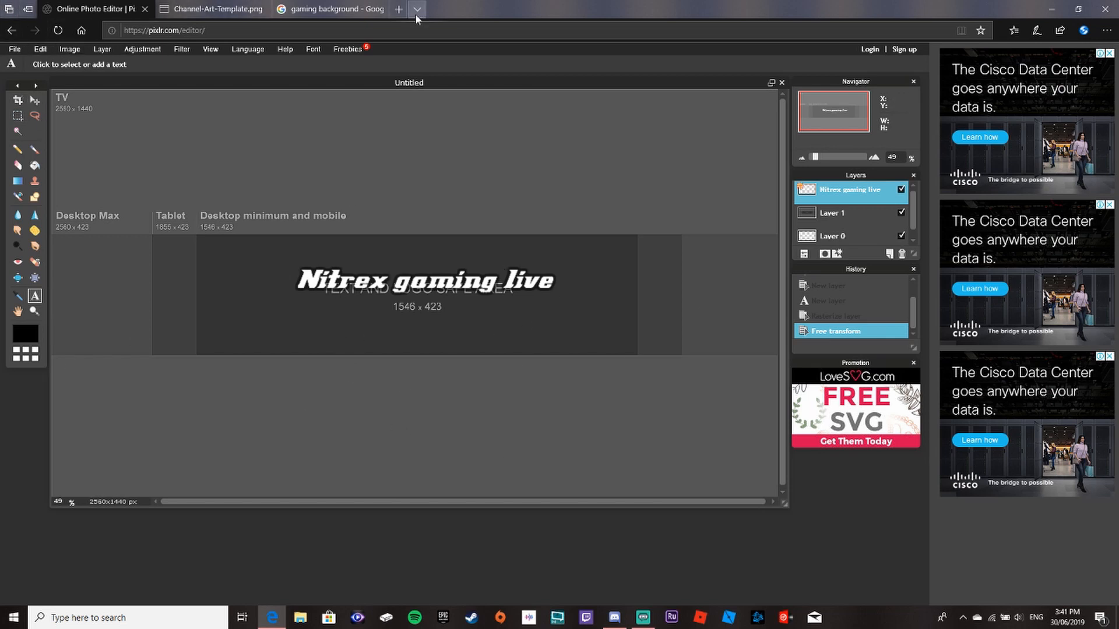
Step: Search the web for "twitch" images in a new browser tab and open the transparent purple Twitch logo
{"action": "left_click", "coordinate": [396, 9]}
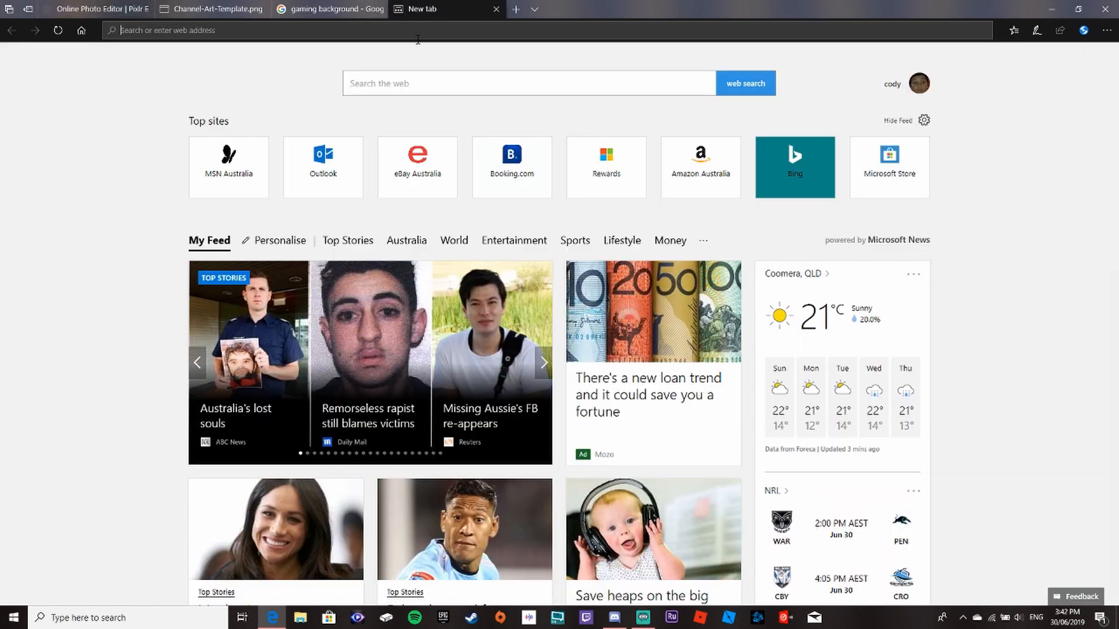
{"action": "type", "text": "twitch"}
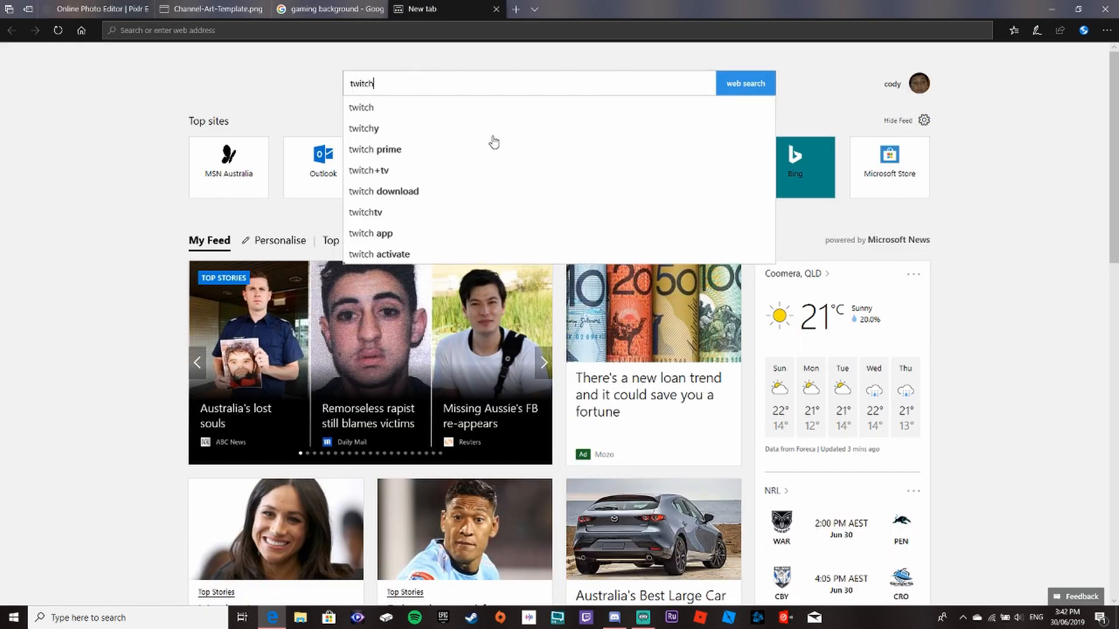
{"action": "key", "text": "Return"}
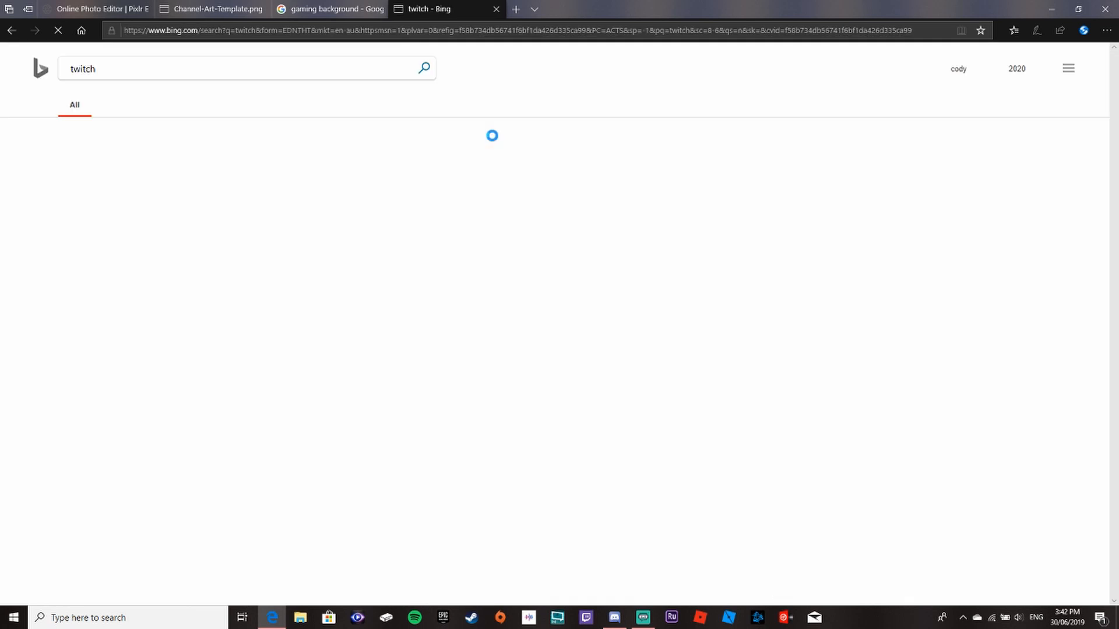
{"action": "left_click", "coordinate": [117, 114]}
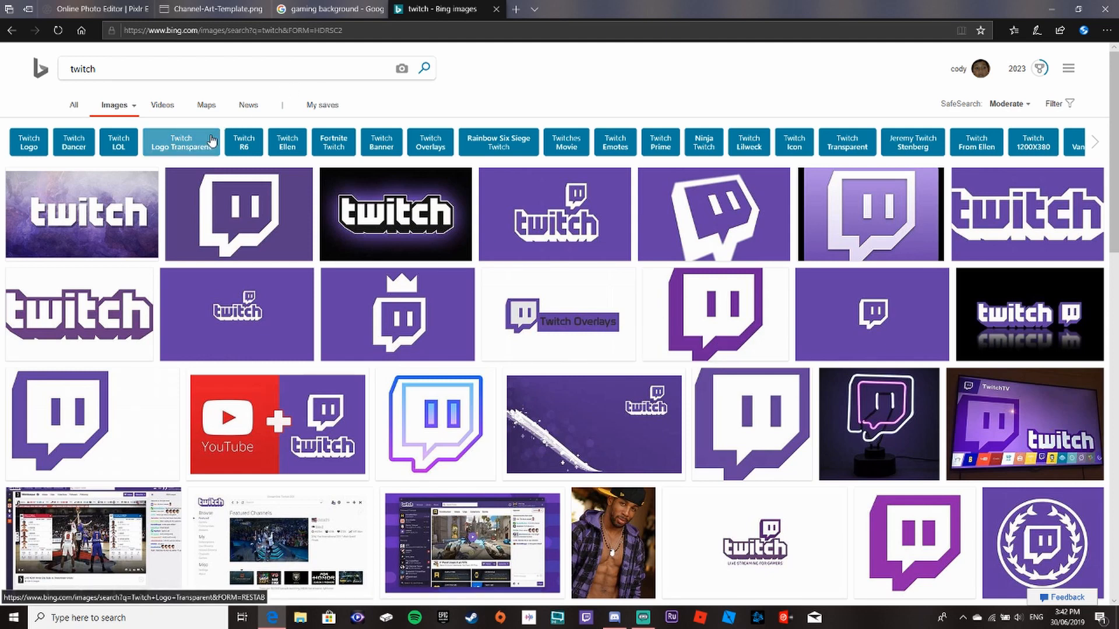
{"action": "scroll", "coordinate": [590, 376], "scroll_direction": "down", "scroll_amount": 4}
{"action": "scroll", "coordinate": [591, 376], "scroll_direction": "up", "scroll_amount": 6}
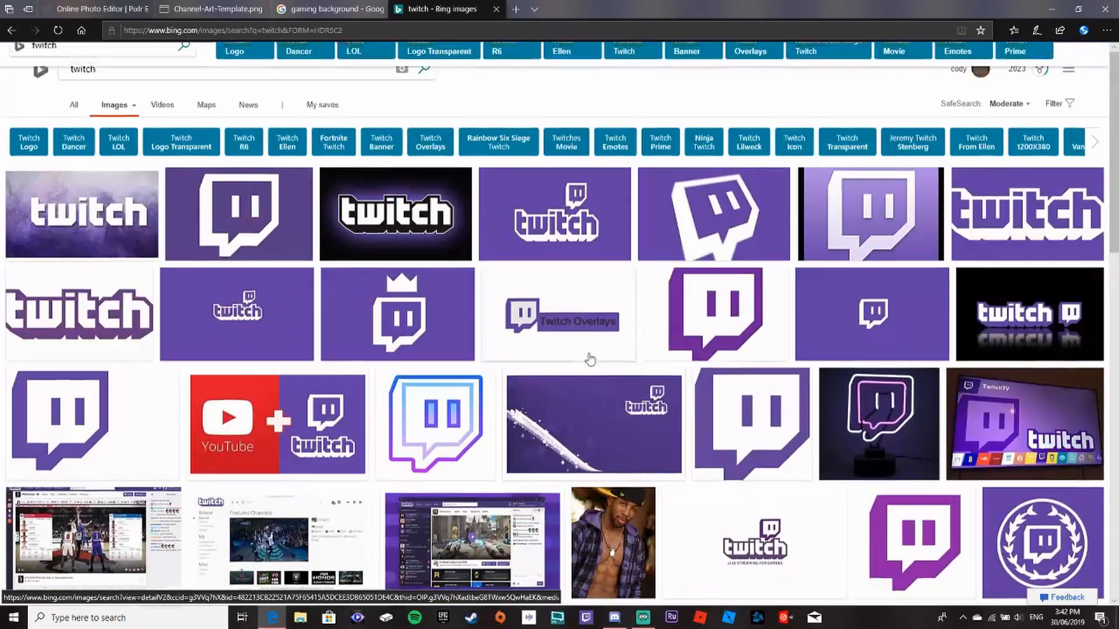
{"action": "left_click", "coordinate": [723, 408]}
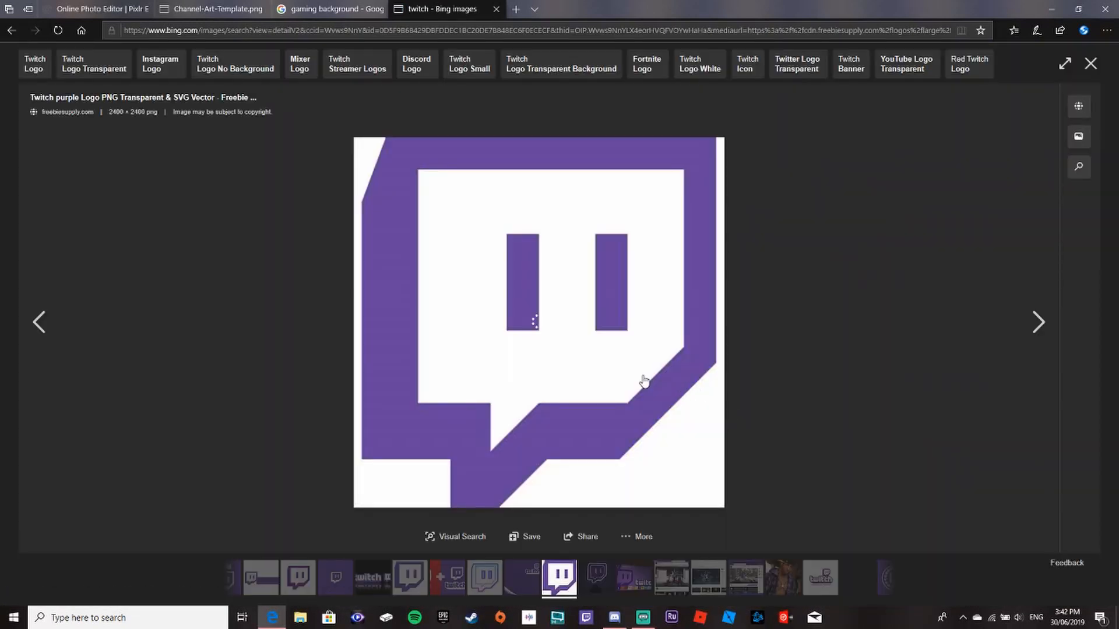
Step: Save the logo picture as twitch-purple-logo-png-transparent in the Documents folder as PNG and close the image search
{"action": "right_click", "coordinate": [644, 381]}
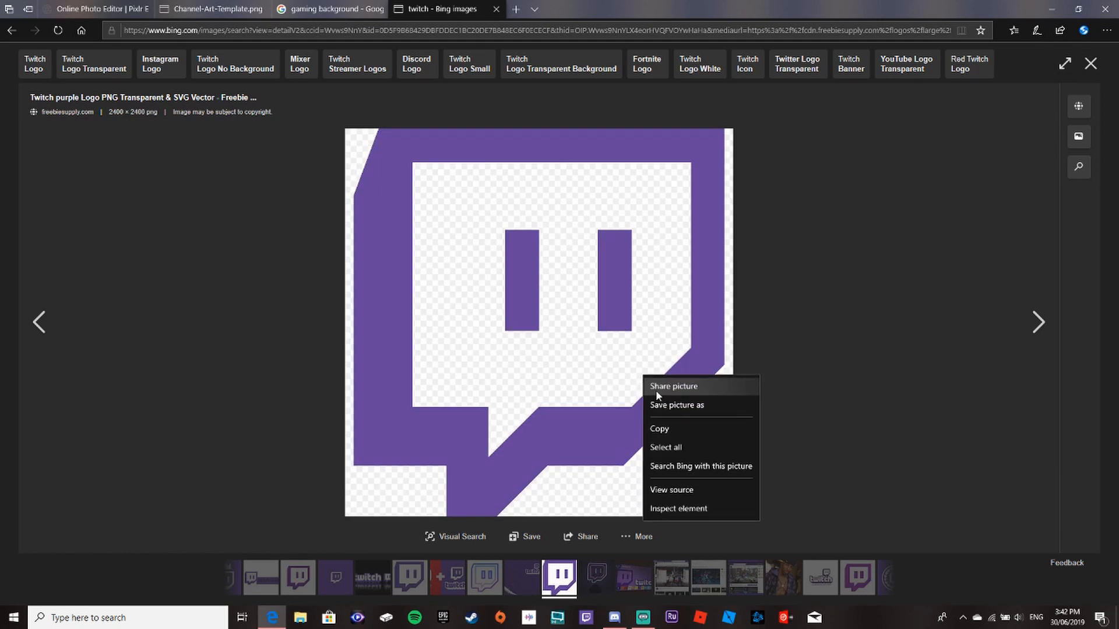
{"action": "left_click", "coordinate": [655, 390]}
{"action": "left_click", "coordinate": [824, 355]}
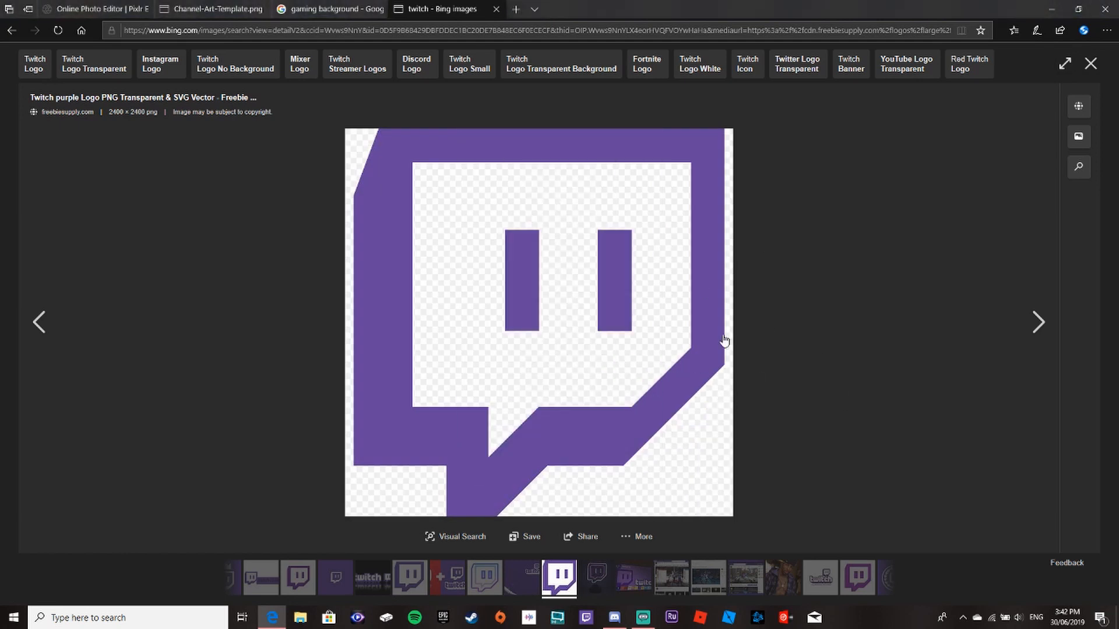
{"action": "right_click", "coordinate": [628, 404]}
{"action": "left_click", "coordinate": [666, 437]}
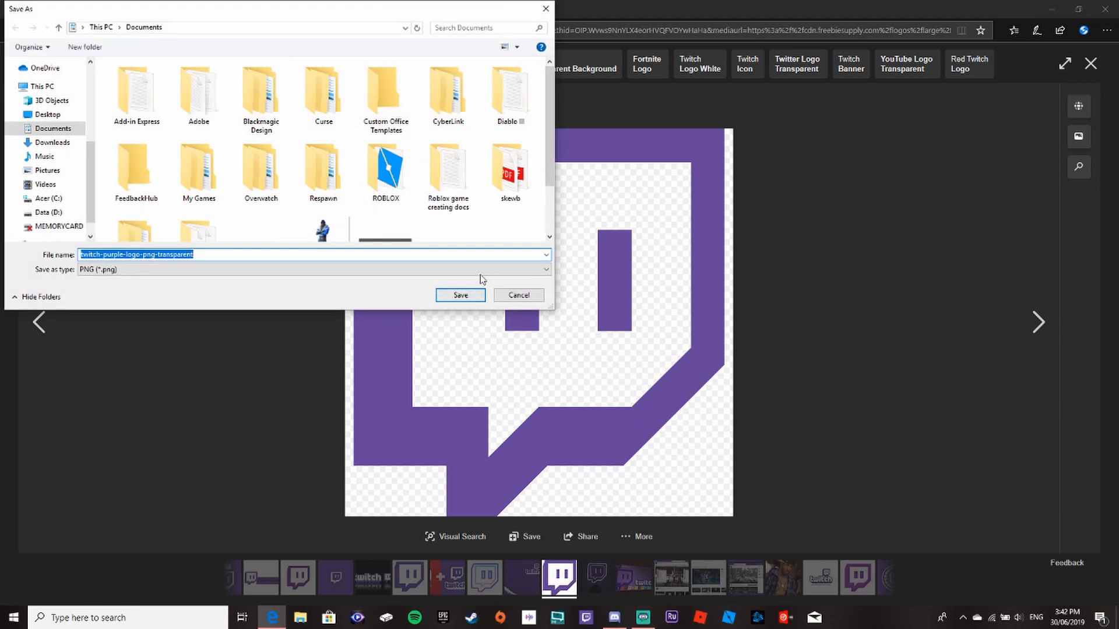
{"action": "left_click", "coordinate": [454, 294]}
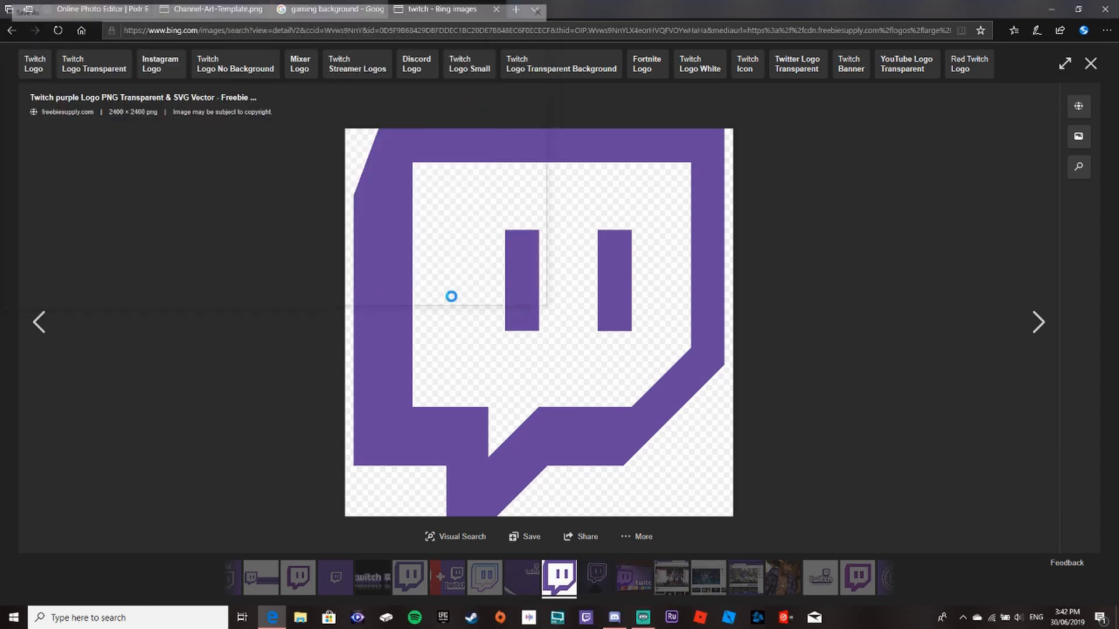
{"action": "left_click", "coordinate": [495, 13]}
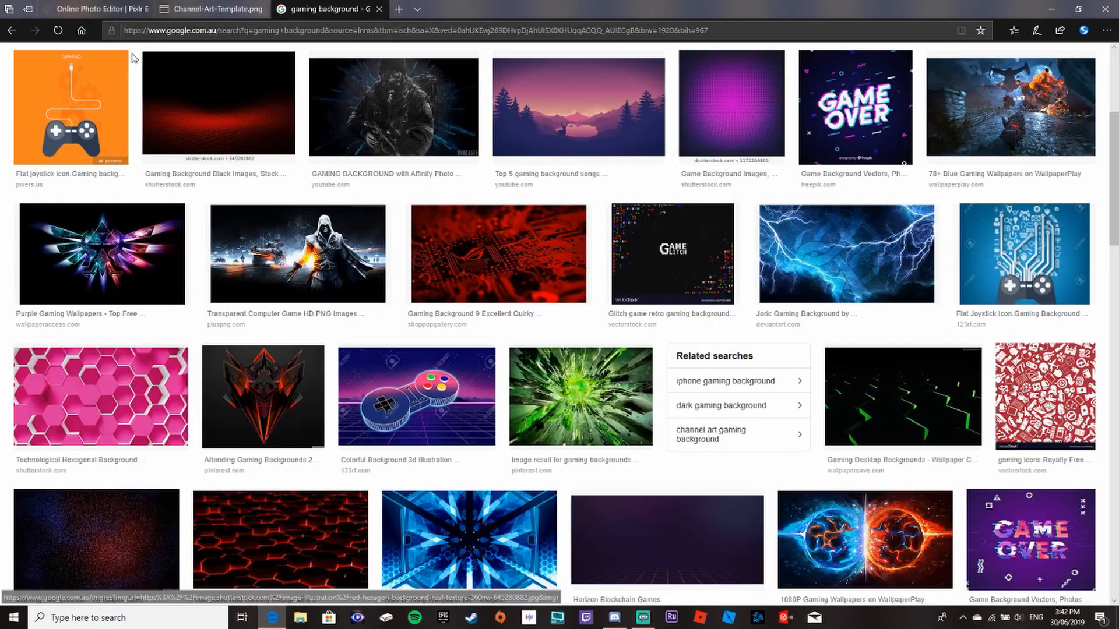
Step: Return to Pixlr and open the saved Twitch logo from the Documents folder as a new layer
{"action": "left_click", "coordinate": [70, 6]}
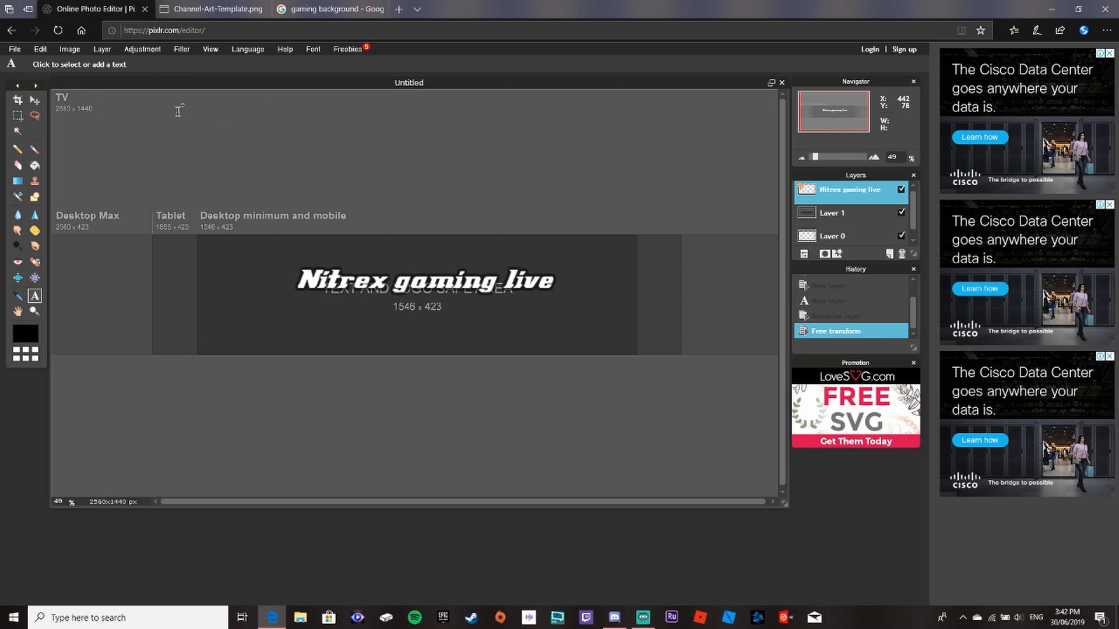
{"action": "left_click", "coordinate": [100, 49]}
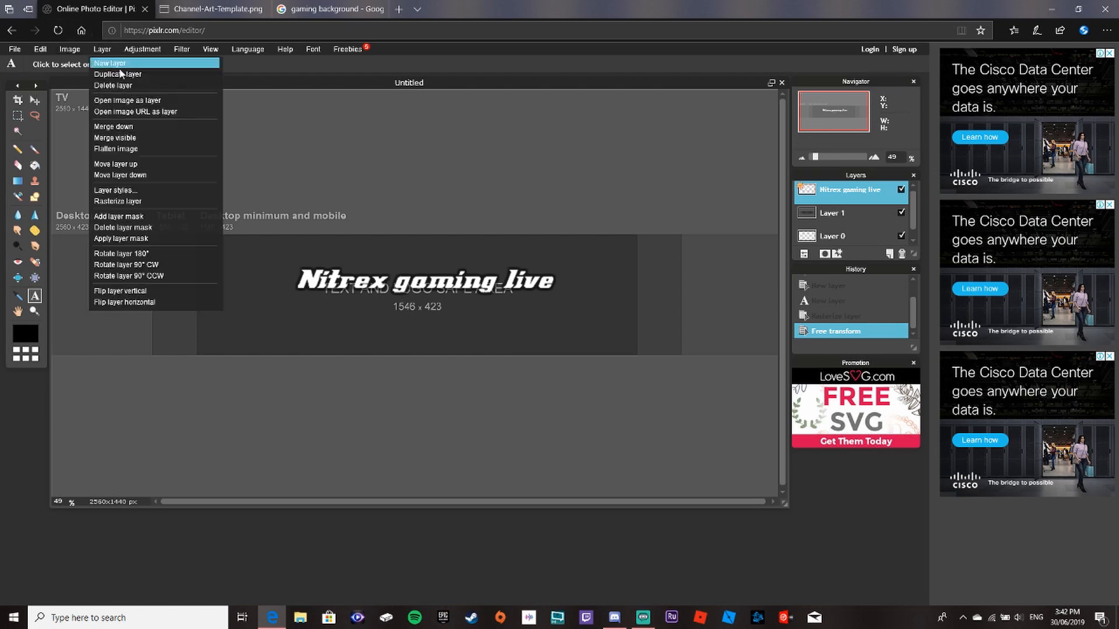
{"action": "left_click", "coordinate": [150, 100]}
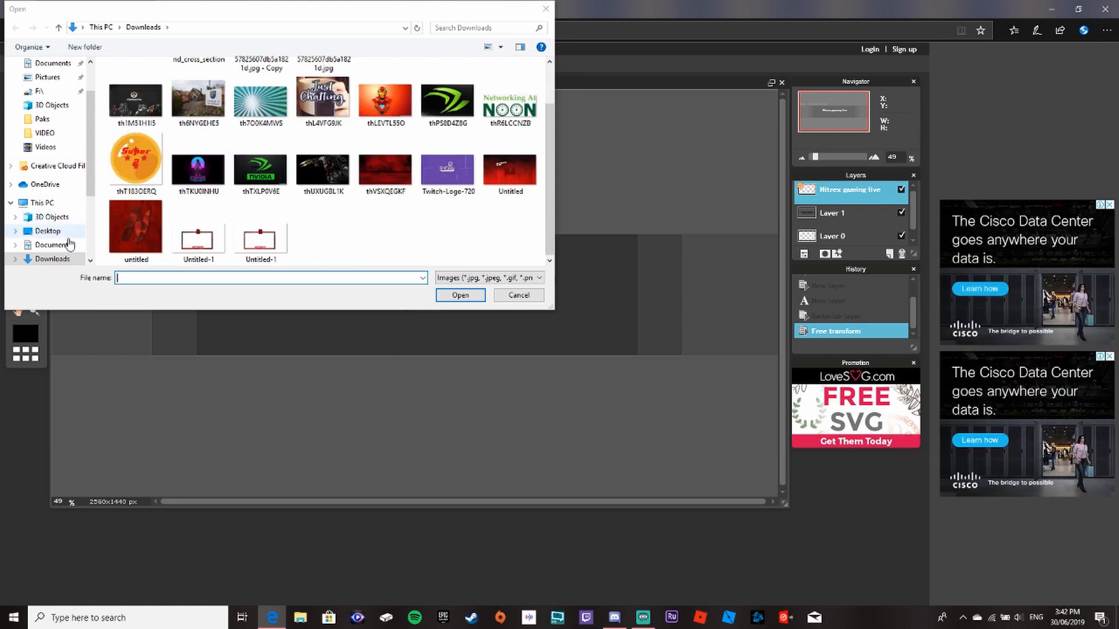
{"action": "left_click", "coordinate": [52, 245]}
{"action": "scroll", "coordinate": [376, 236], "scroll_direction": "down", "scroll_amount": 5}
{"action": "scroll", "coordinate": [375, 236], "scroll_direction": "down", "scroll_amount": 2}
{"action": "double_click", "coordinate": [503, 145]}
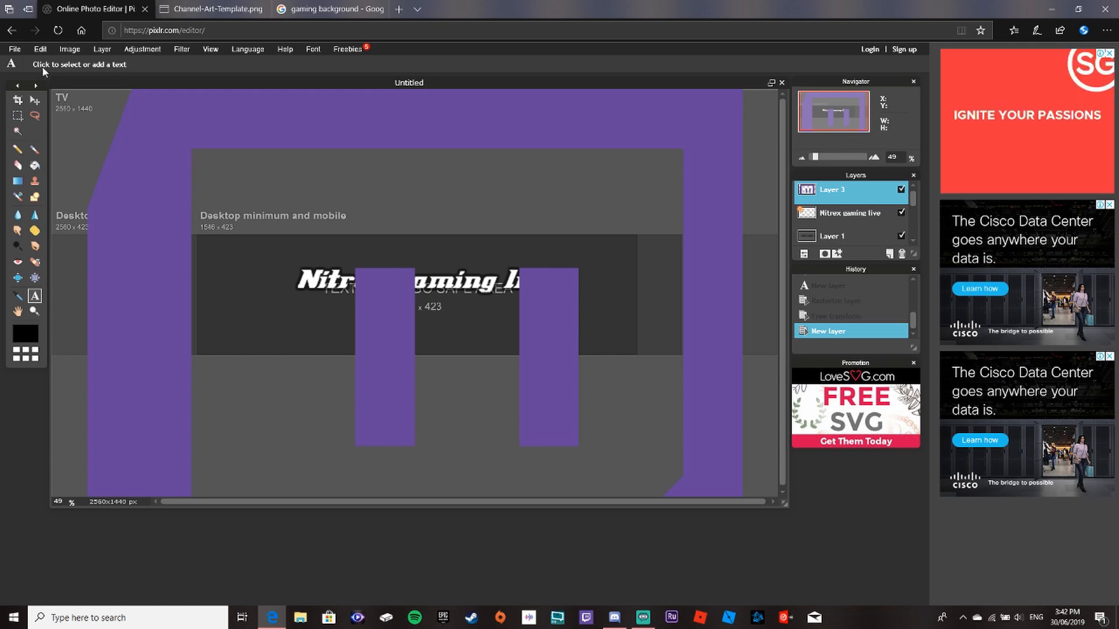
Step: Shrink the Twitch logo with Free transform, tilt it slightly counterclockwise, place it below the start of the title, and apply the changes
{"action": "left_click", "coordinate": [40, 49]}
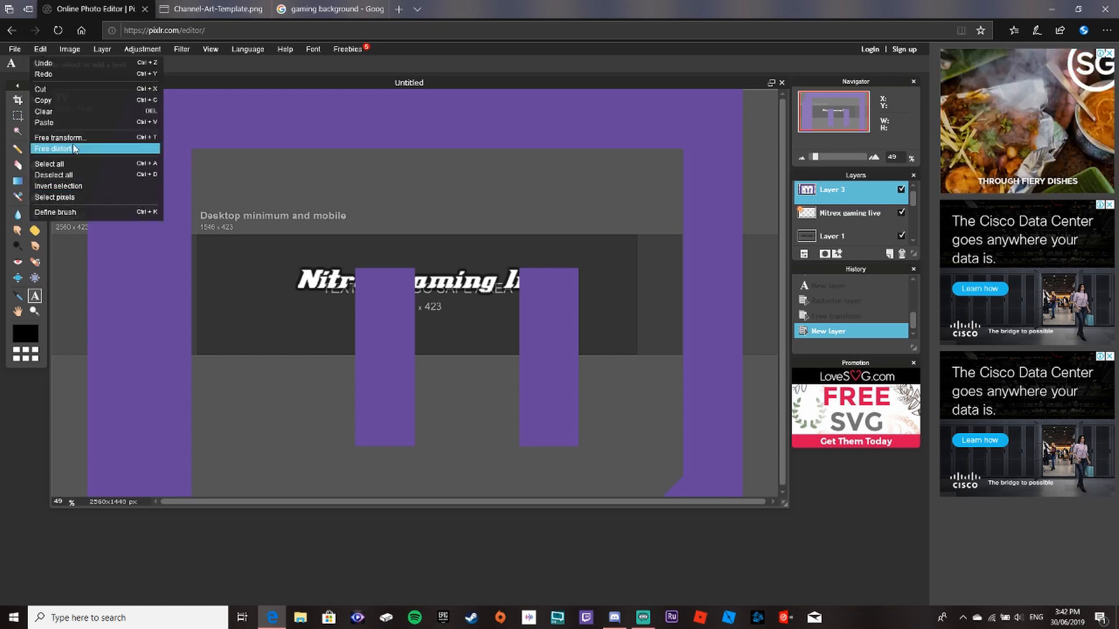
{"action": "left_click", "coordinate": [43, 49]}
{"action": "left_click", "coordinate": [44, 50]}
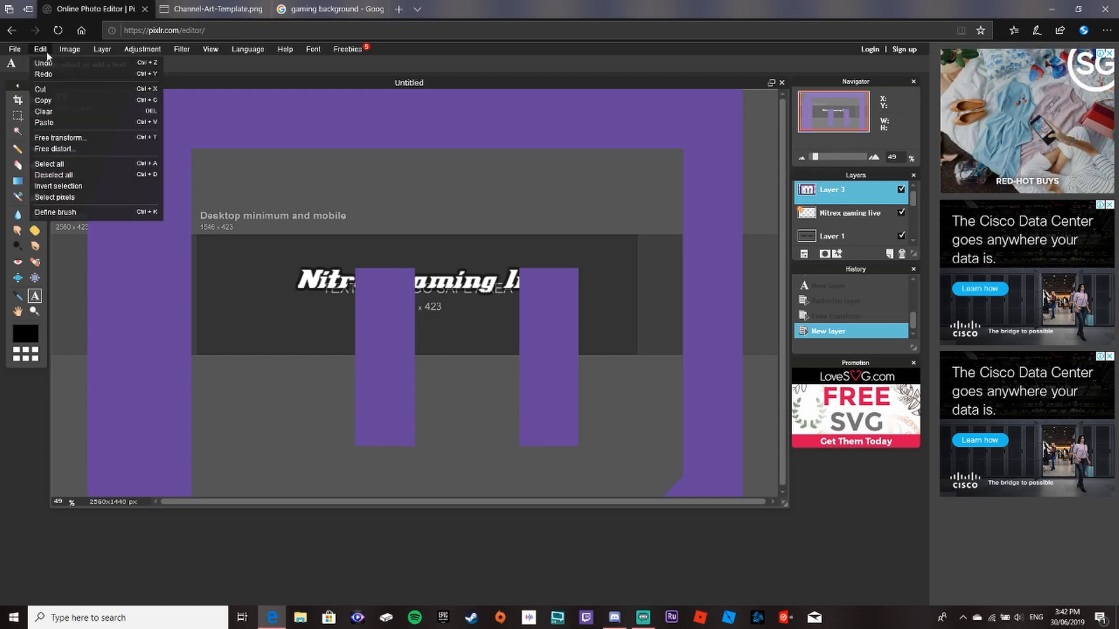
{"action": "left_click", "coordinate": [42, 135]}
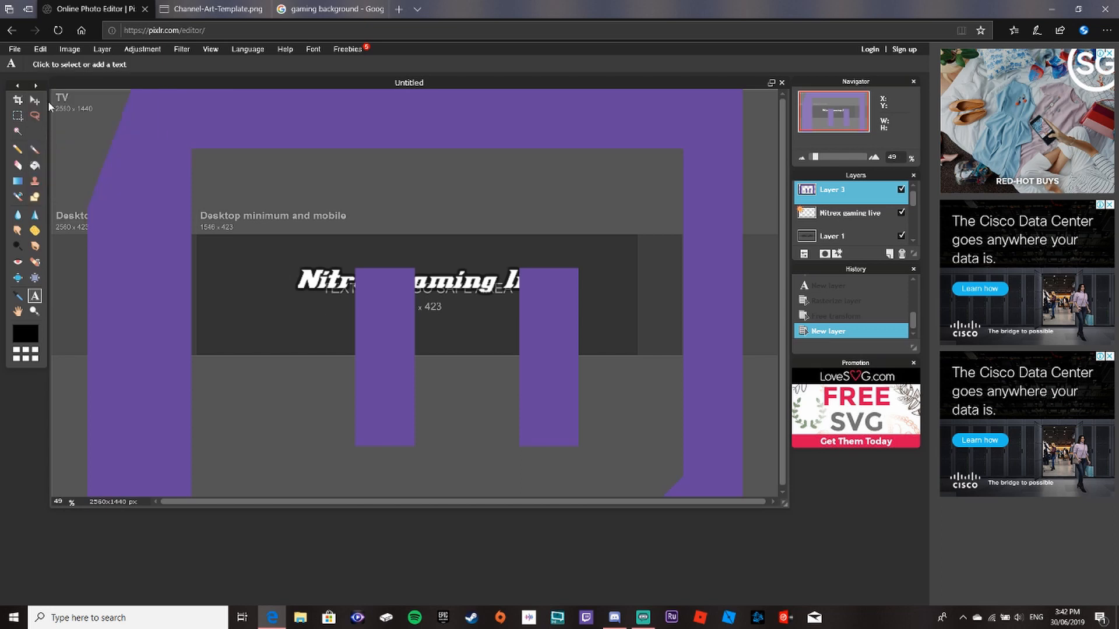
{"action": "left_click", "coordinate": [40, 49]}
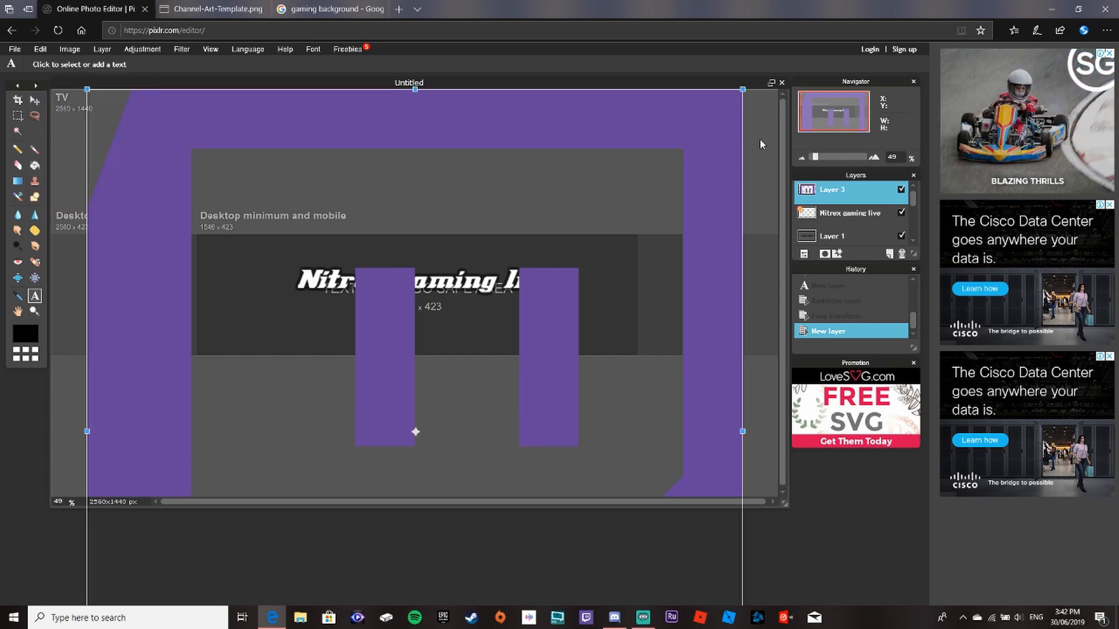
{"action": "left_click_drag", "start_coordinate": [743, 89], "coordinate": [444, 378]}
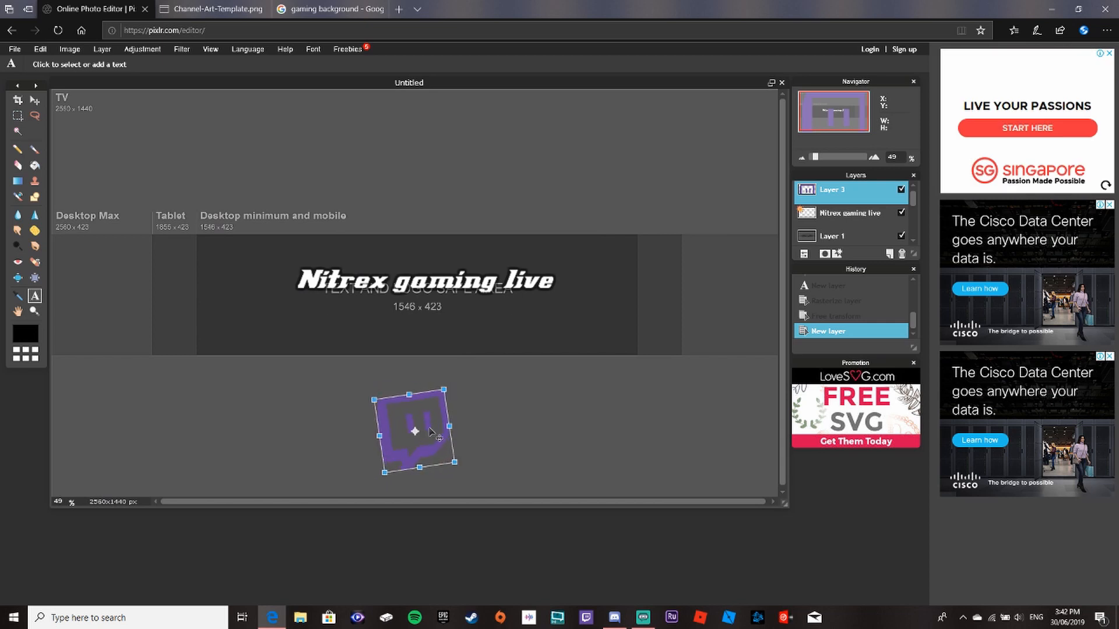
{"action": "left_click_drag", "start_coordinate": [432, 433], "coordinate": [332, 344]}
{"action": "left_click_drag", "start_coordinate": [345, 300], "coordinate": [297, 317]}
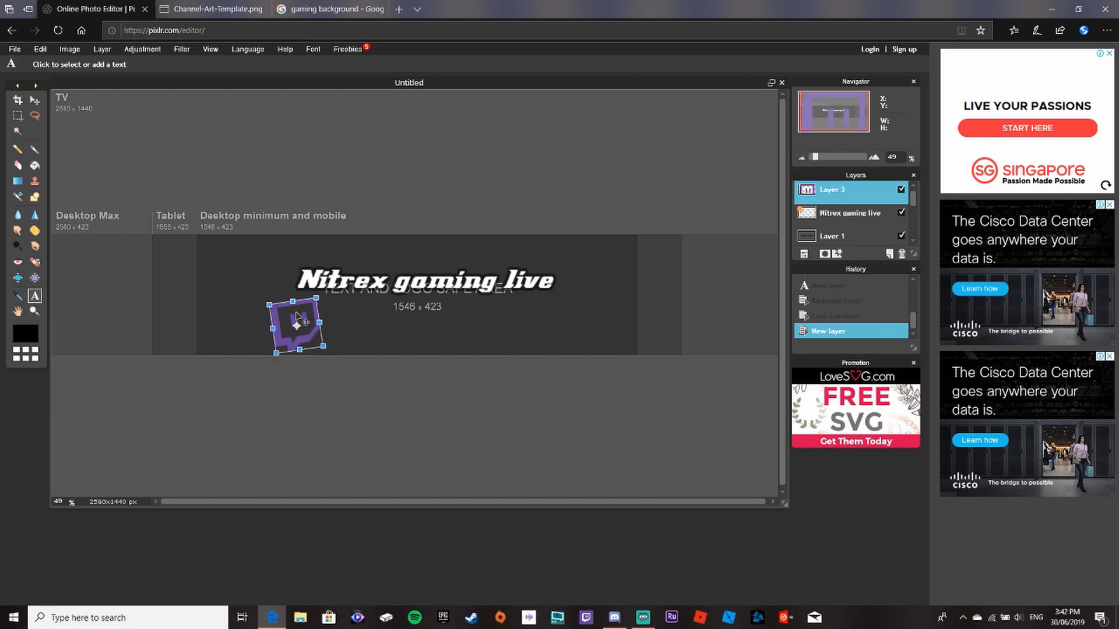
{"action": "left_click", "coordinate": [385, 343]}
{"action": "left_click", "coordinate": [422, 346]}
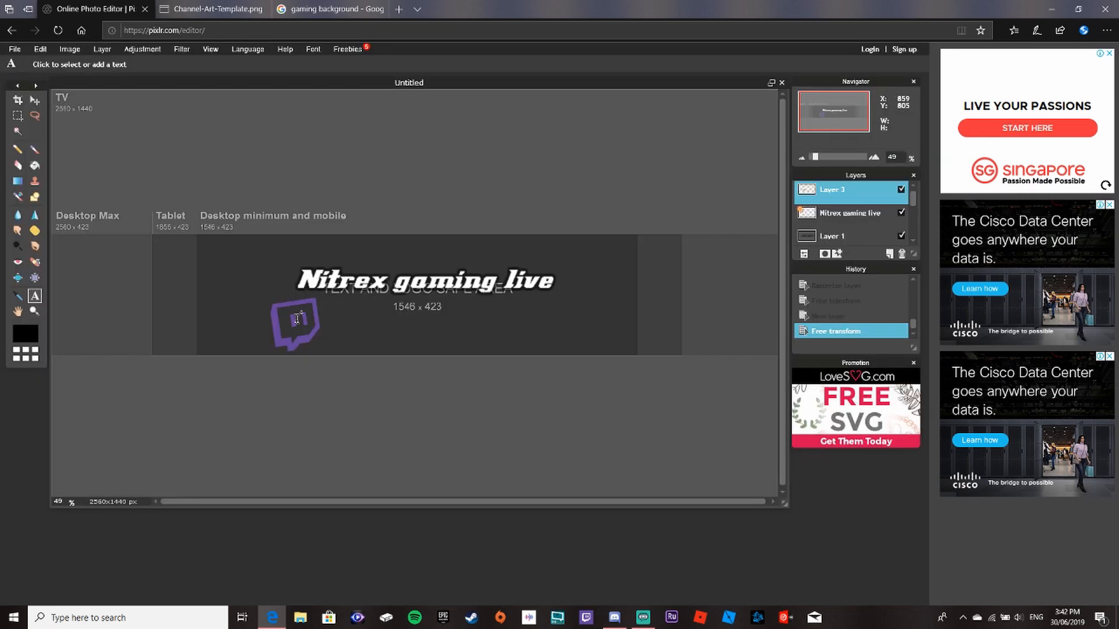
Step: Move the Twitch logo slightly to the left and start a new text reading "Nitrex_gaminglive" beside it
{"action": "left_click", "coordinate": [35, 100]}
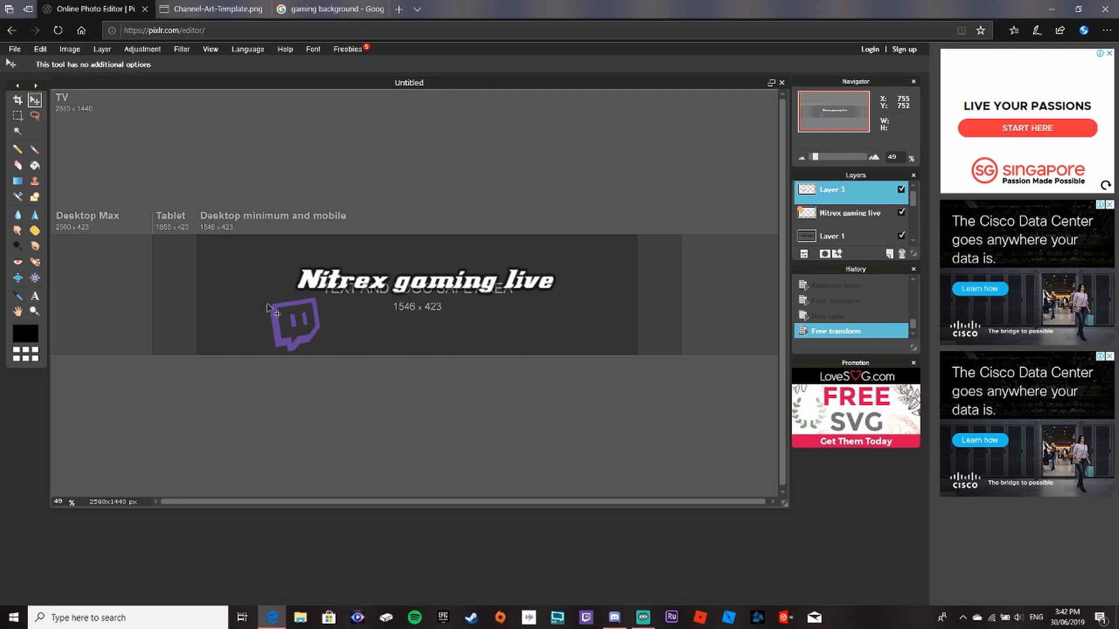
{"action": "left_click_drag", "start_coordinate": [290, 328], "coordinate": [263, 327]}
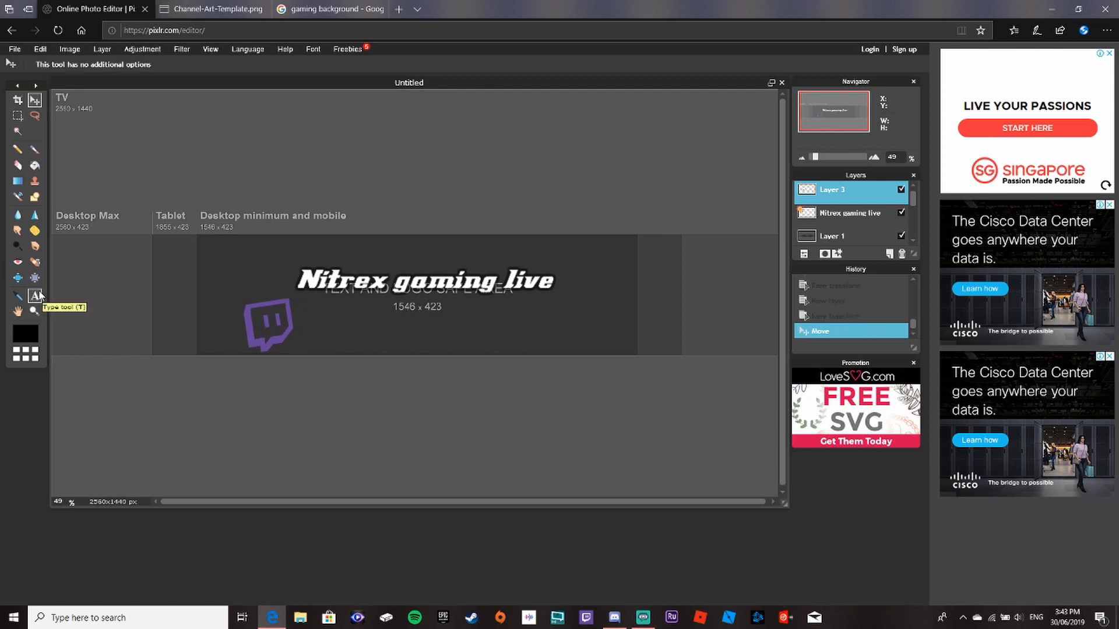
{"action": "left_click", "coordinate": [35, 296]}
{"action": "left_click", "coordinate": [322, 322]}
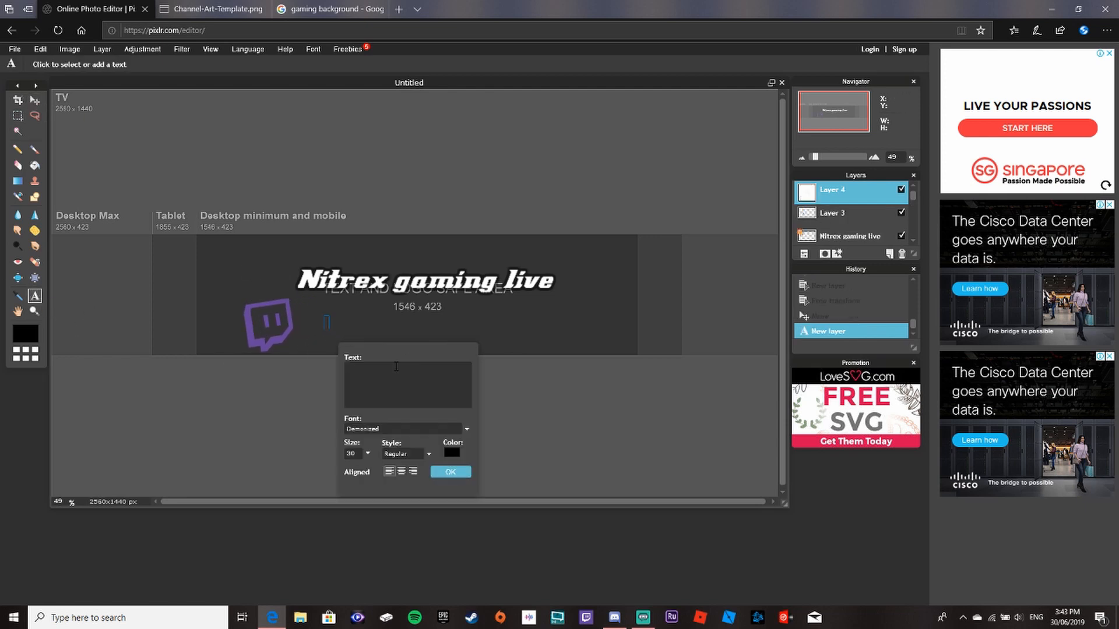
{"action": "type", "text": "Nitrex_gami"}
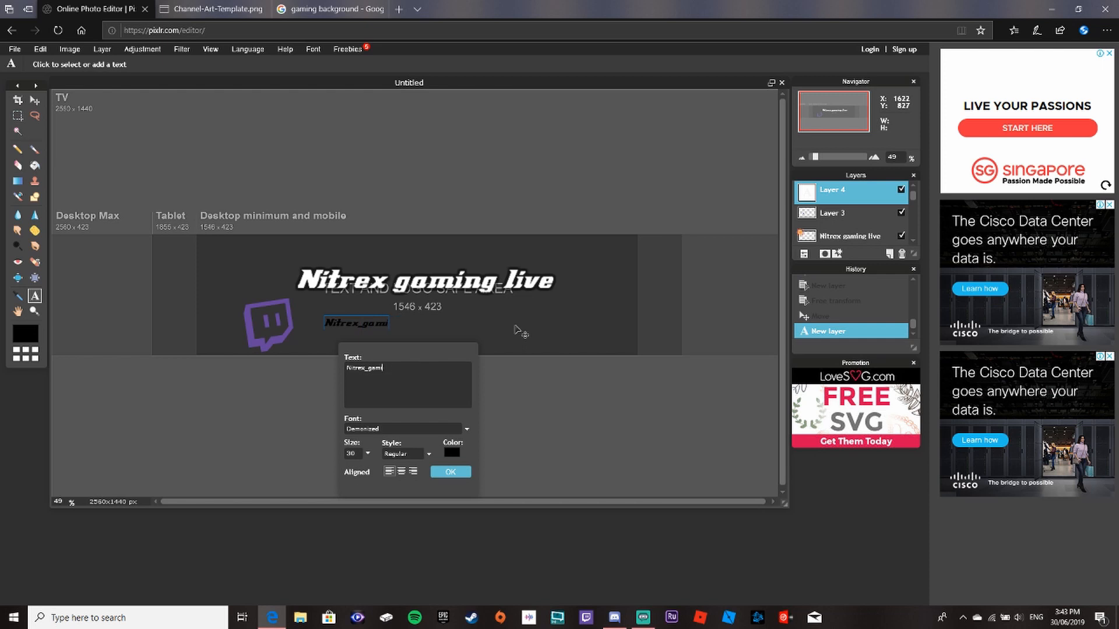
{"action": "type", "text": "nglive"}
Step: Browse the available fonts for the Nitrex_gaminglive text and choose Johnny Torch
{"action": "left_click", "coordinate": [410, 430]}
{"action": "scroll", "coordinate": [440, 499], "scroll_direction": "down", "scroll_amount": 3}
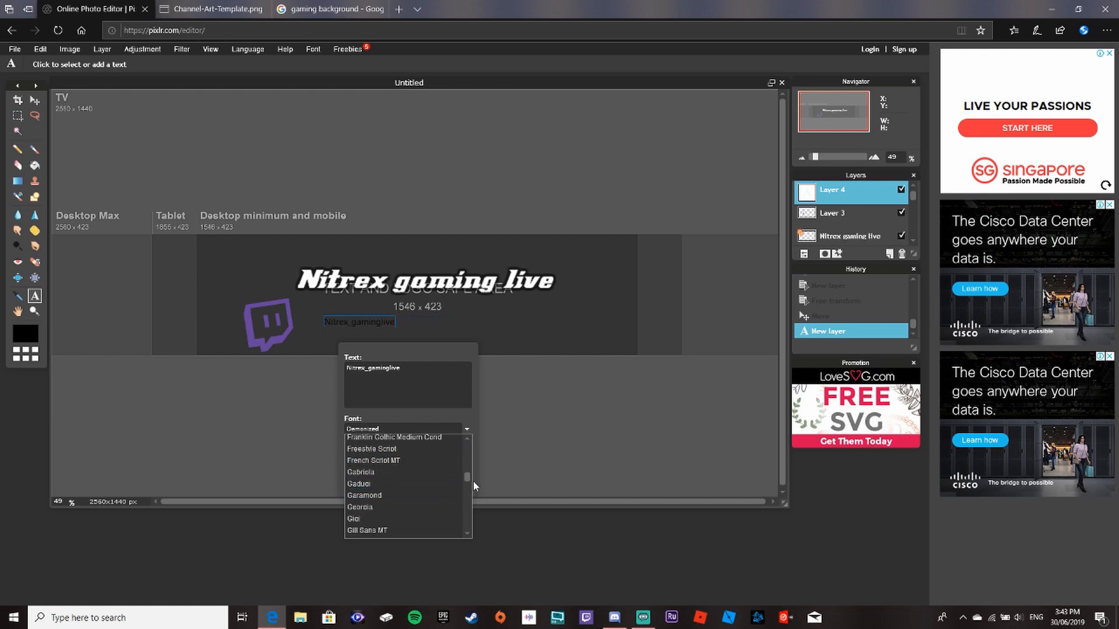
{"action": "mouse_move", "coordinate": [467, 473]}
{"action": "left_mouse_down"}
{"action": "mouse_move", "coordinate": [467, 497]}
{"action": "mouse_move", "coordinate": [472, 480]}
{"action": "left_mouse_up"}
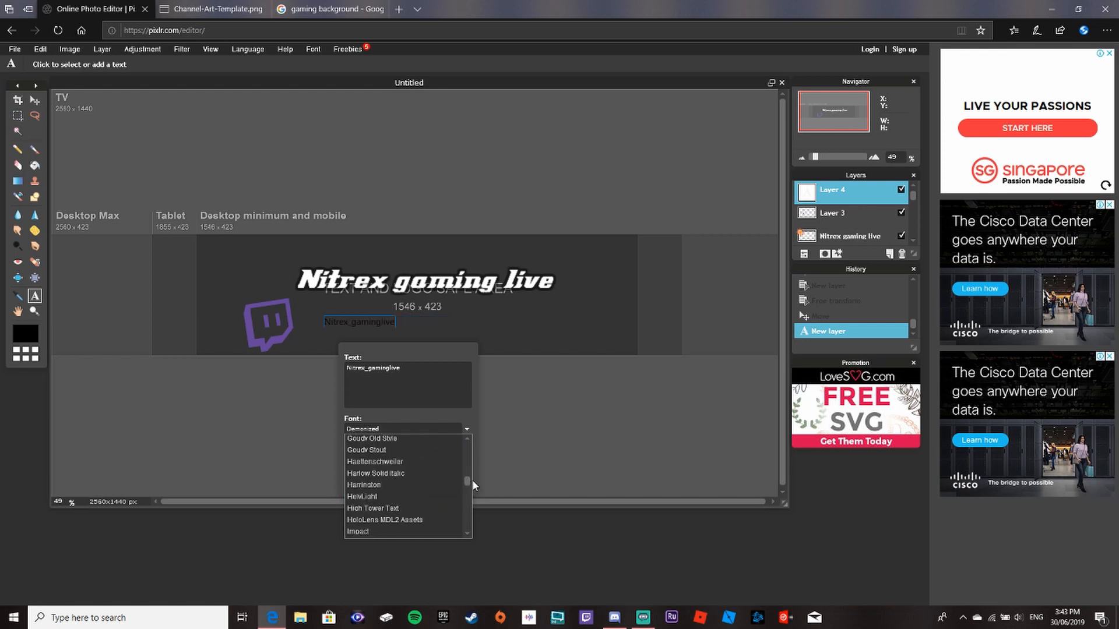
{"action": "scroll", "coordinate": [434, 501], "scroll_direction": "down", "scroll_amount": 5}
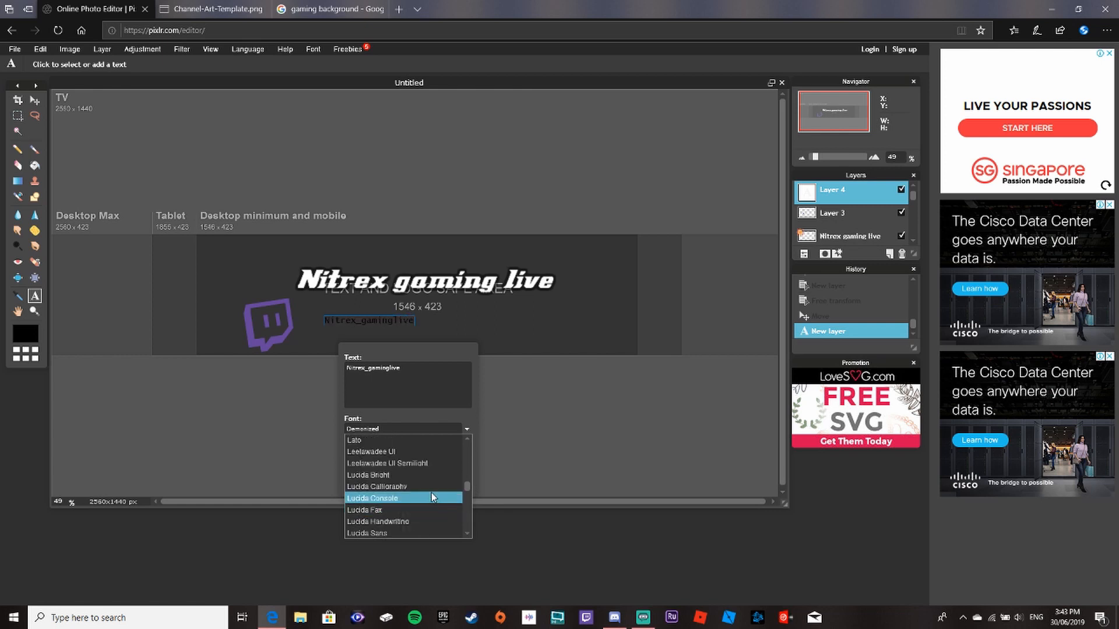
{"action": "scroll", "coordinate": [432, 492], "scroll_direction": "up", "scroll_amount": 5}
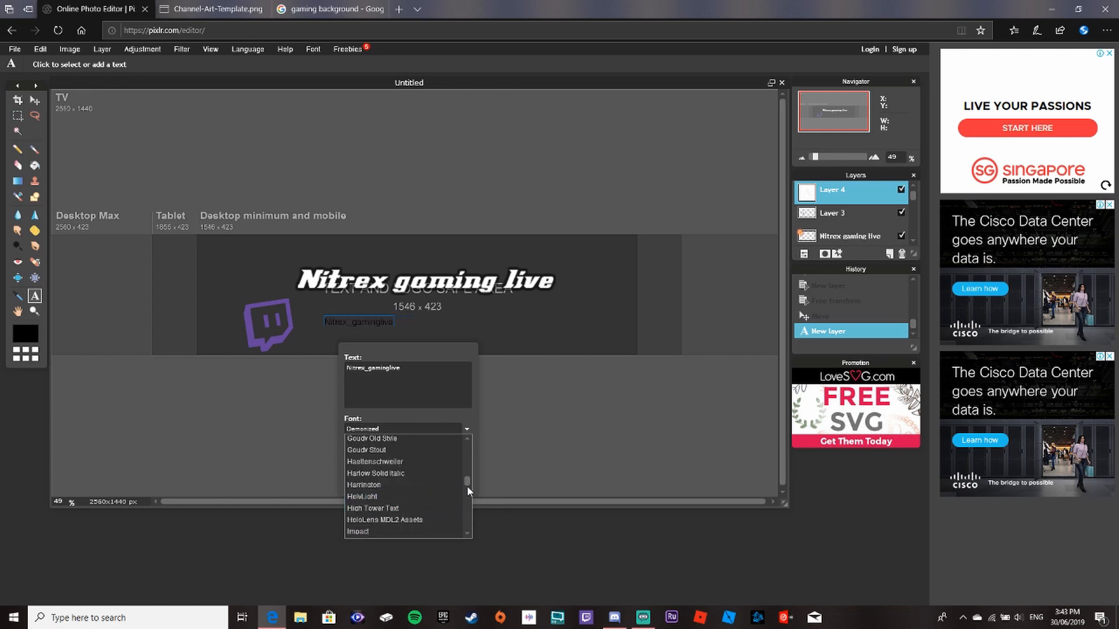
{"action": "left_click_drag", "start_coordinate": [468, 483], "coordinate": [470, 487]}
{"action": "scroll", "coordinate": [407, 467], "scroll_direction": "up", "scroll_amount": 6}
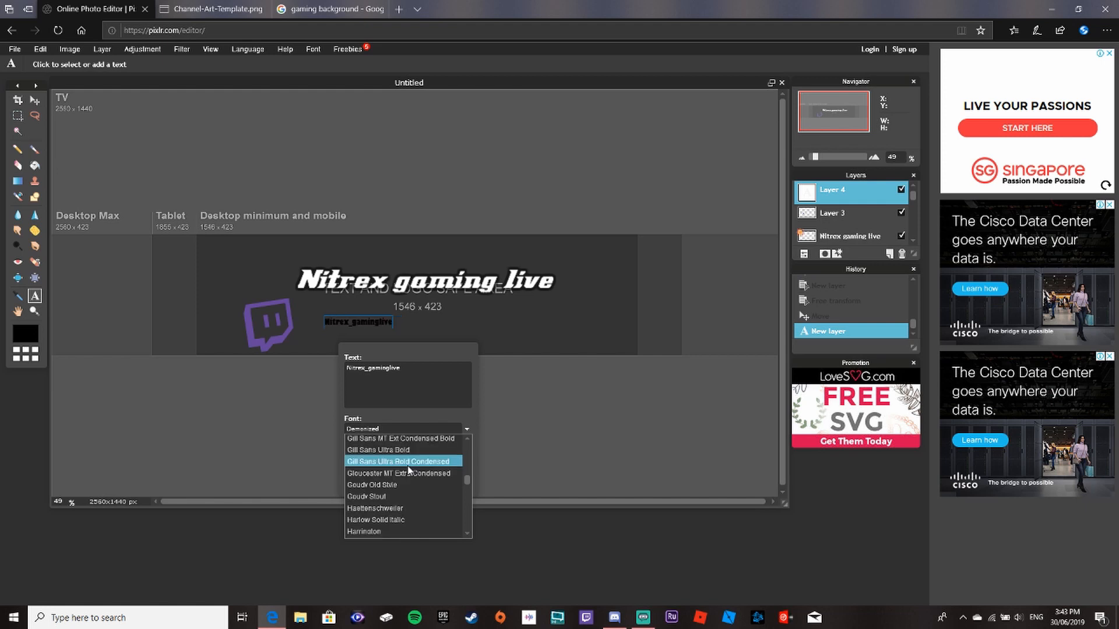
{"action": "left_click_drag", "start_coordinate": [468, 475], "coordinate": [469, 477]}
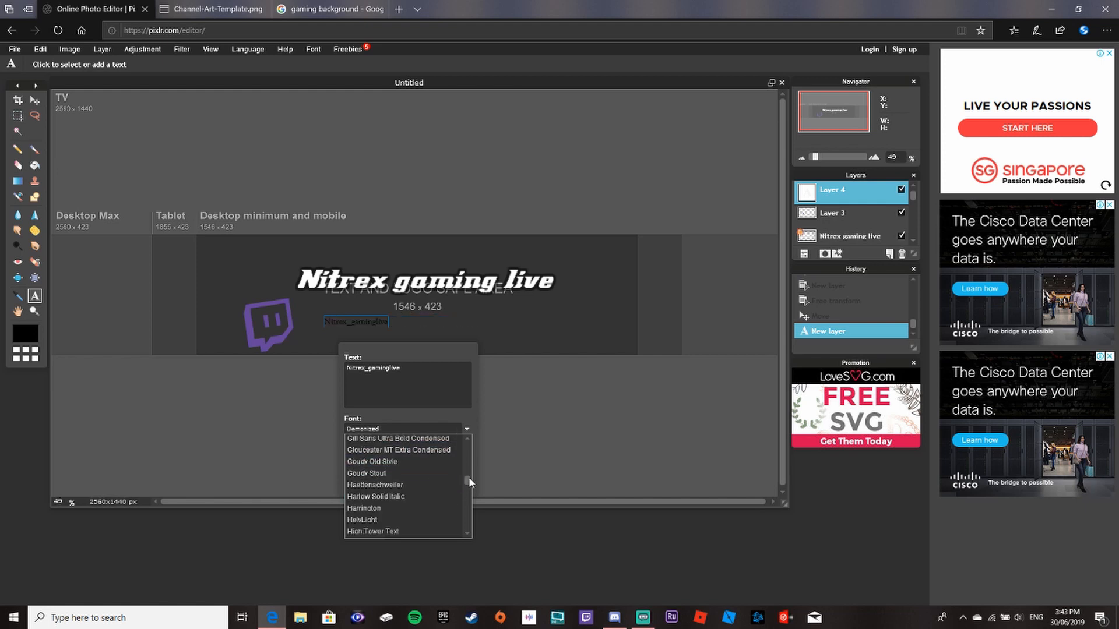
{"action": "scroll", "coordinate": [468, 478], "scroll_direction": "up", "scroll_amount": 3}
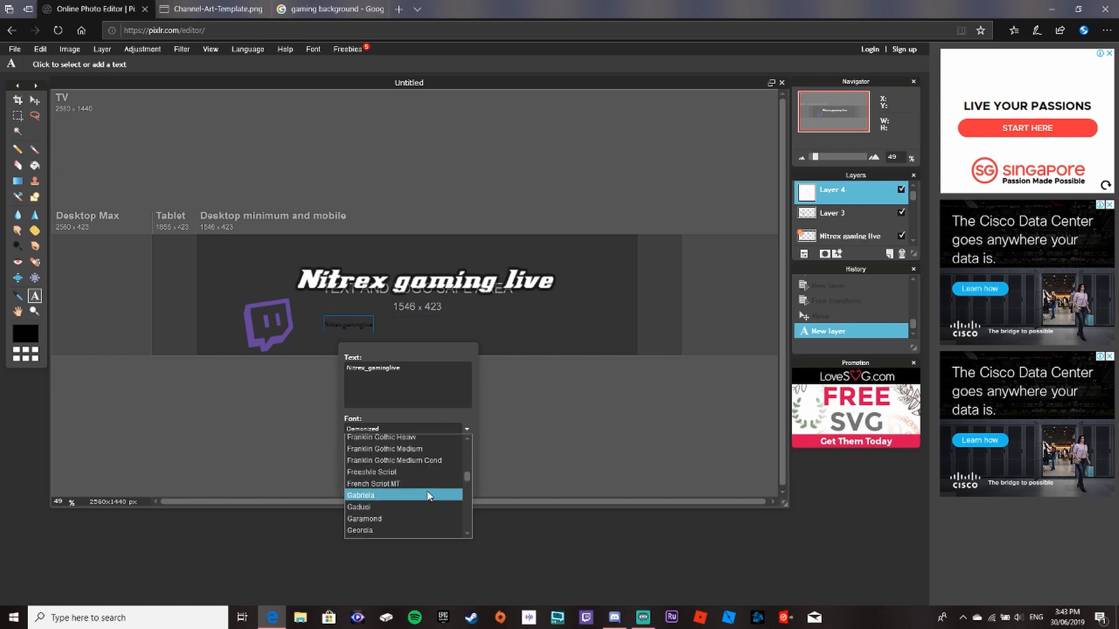
{"action": "scroll", "coordinate": [430, 494], "scroll_direction": "down", "scroll_amount": 10}
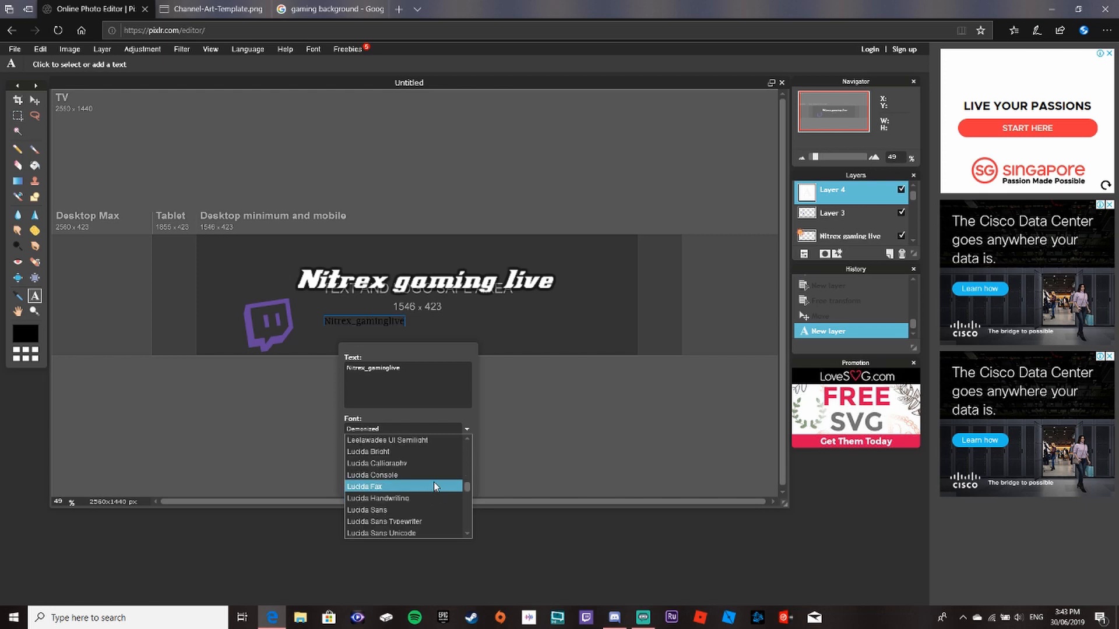
{"action": "left_click_drag", "start_coordinate": [465, 485], "coordinate": [463, 481]}
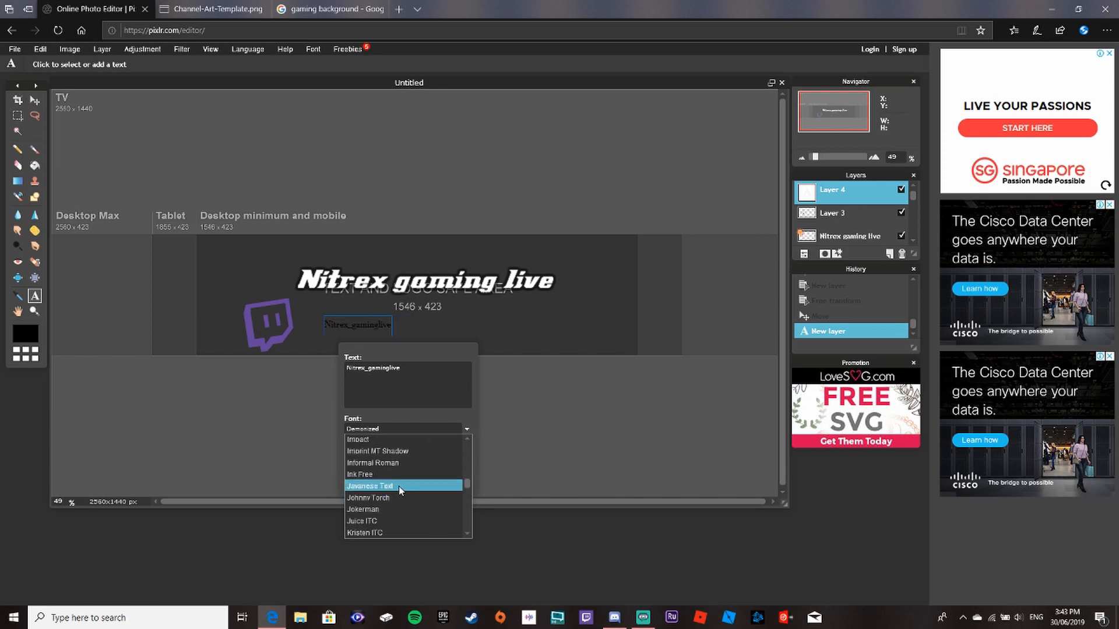
{"action": "scroll", "coordinate": [406, 507], "scroll_direction": "down", "scroll_amount": 5}
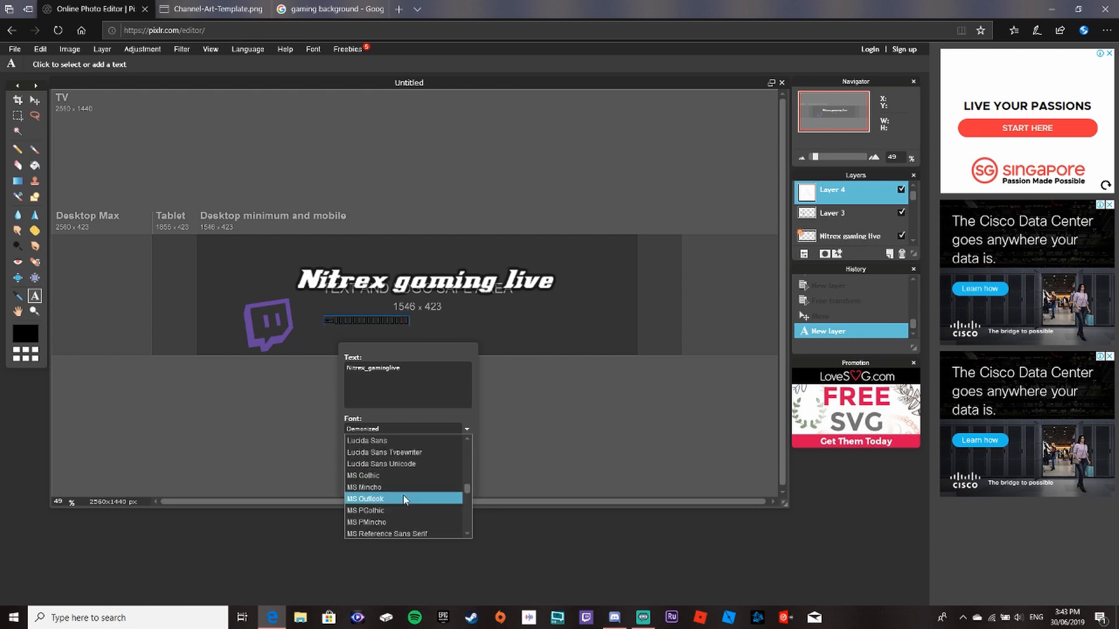
{"action": "scroll", "coordinate": [439, 504], "scroll_direction": "up", "scroll_amount": 5}
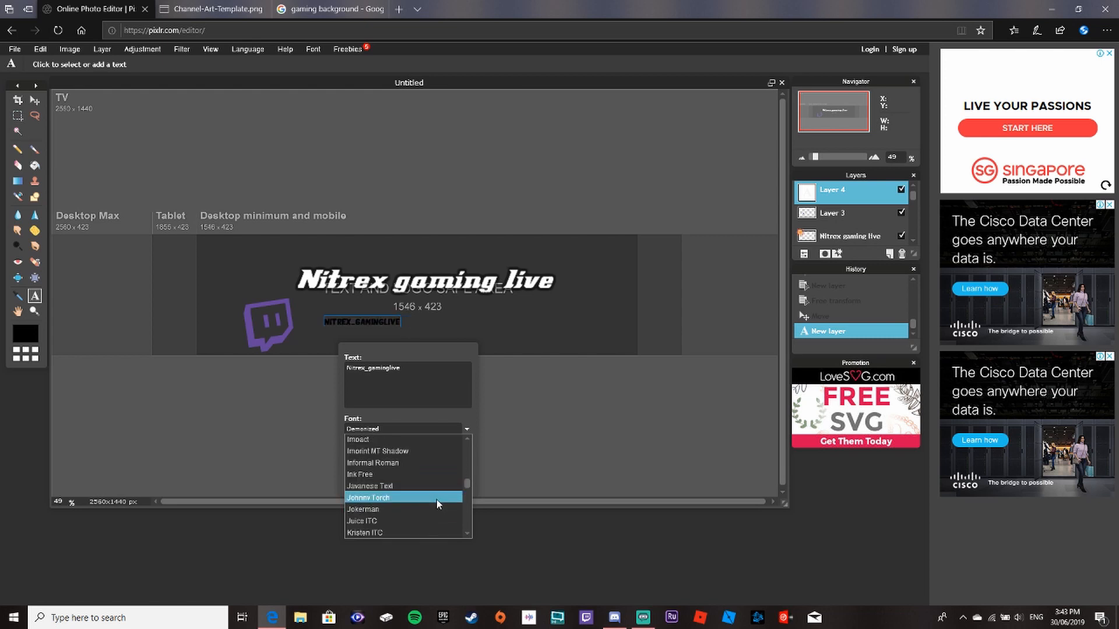
{"action": "left_click_drag", "start_coordinate": [467, 481], "coordinate": [463, 484]}
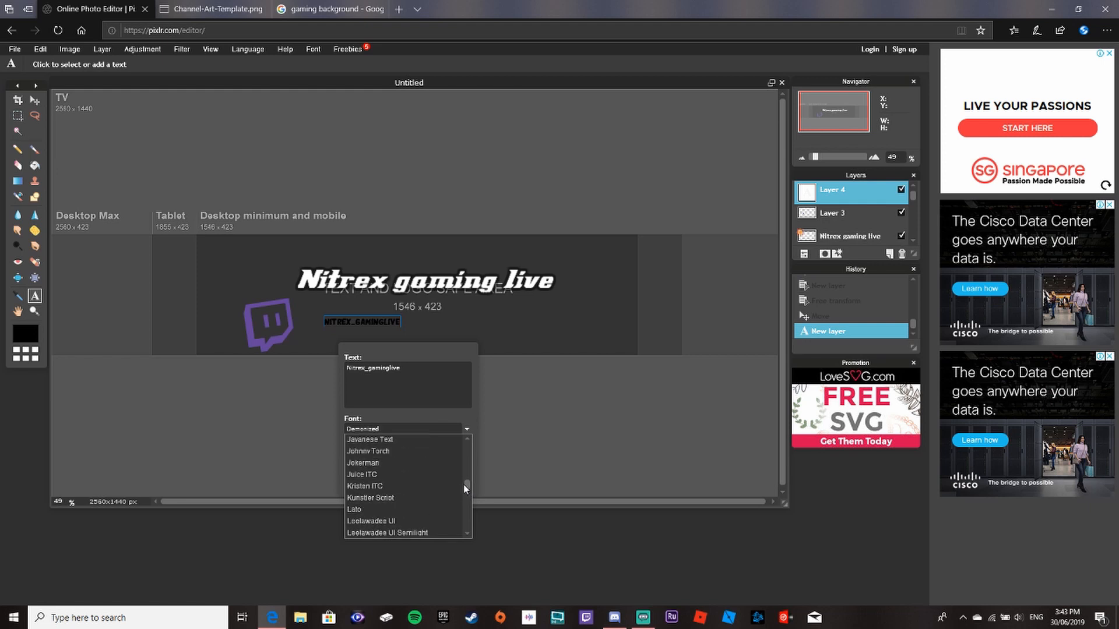
{"action": "left_click_drag", "start_coordinate": [463, 484], "coordinate": [464, 485]}
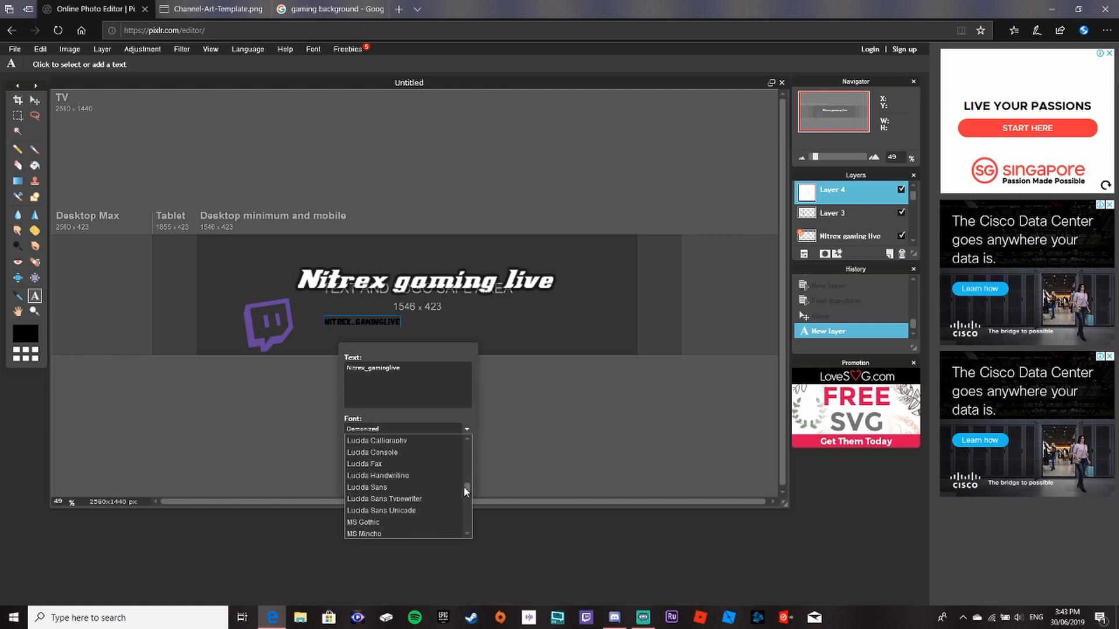
{"action": "scroll", "coordinate": [464, 488], "scroll_direction": "up", "scroll_amount": 1}
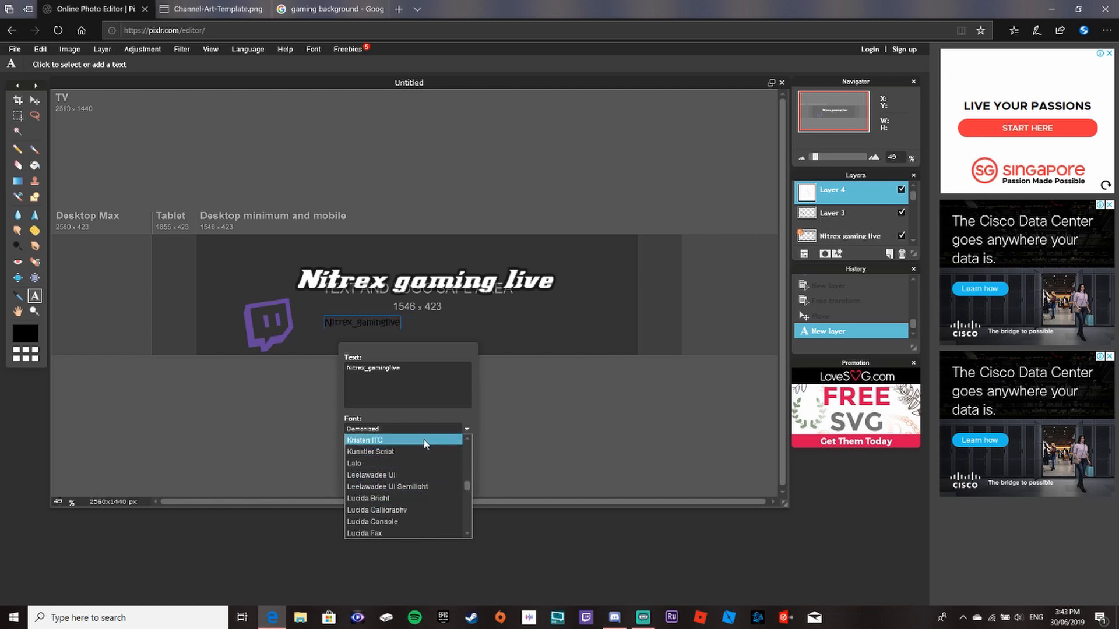
{"action": "scroll", "coordinate": [446, 452], "scroll_direction": "up", "scroll_amount": 5}
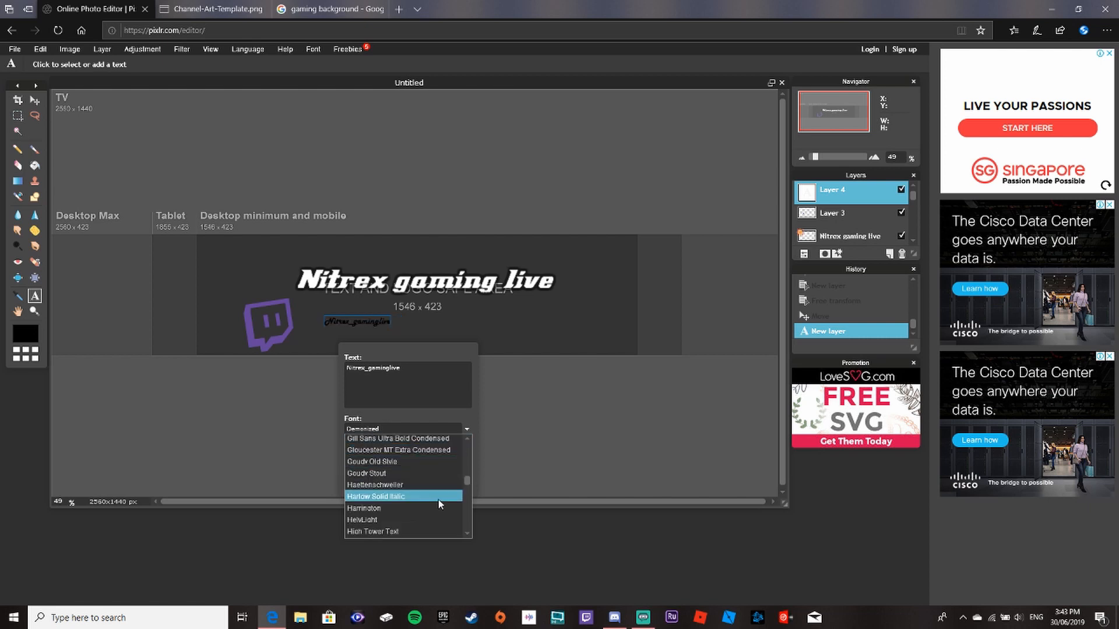
{"action": "scroll", "coordinate": [468, 480], "scroll_direction": "down", "scroll_amount": 2}
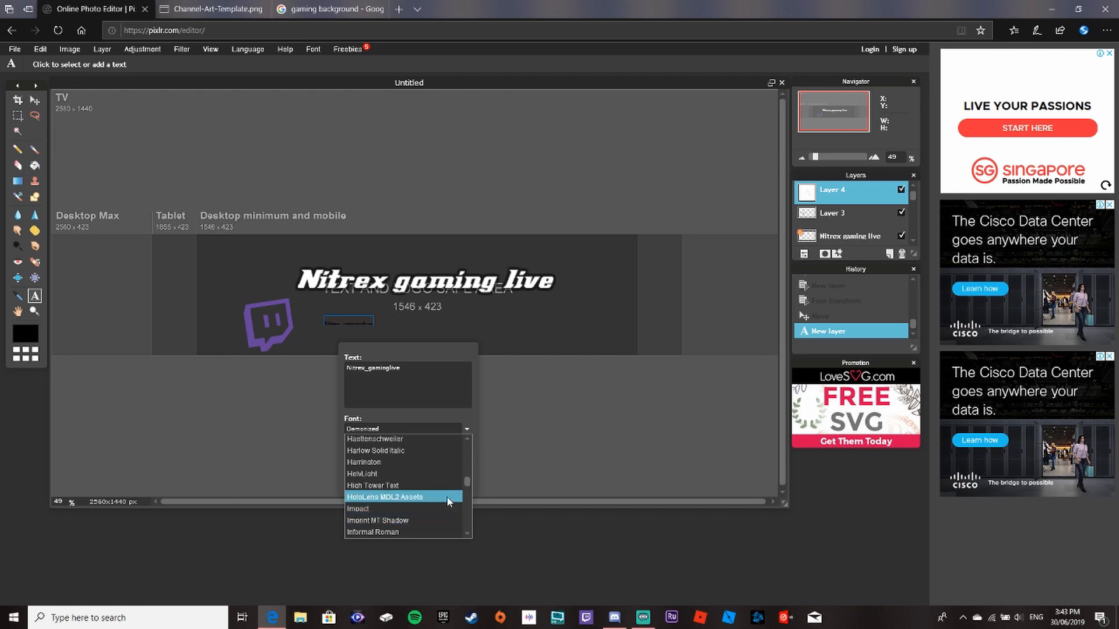
{"action": "left_click_drag", "start_coordinate": [468, 481], "coordinate": [467, 484]}
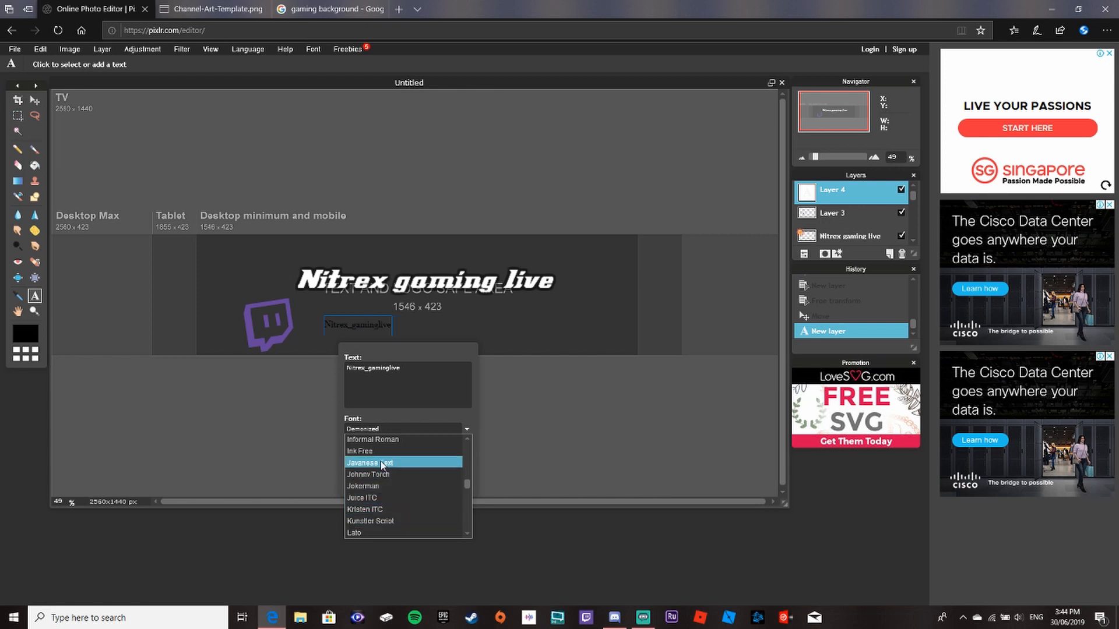
{"action": "left_click", "coordinate": [387, 475]}
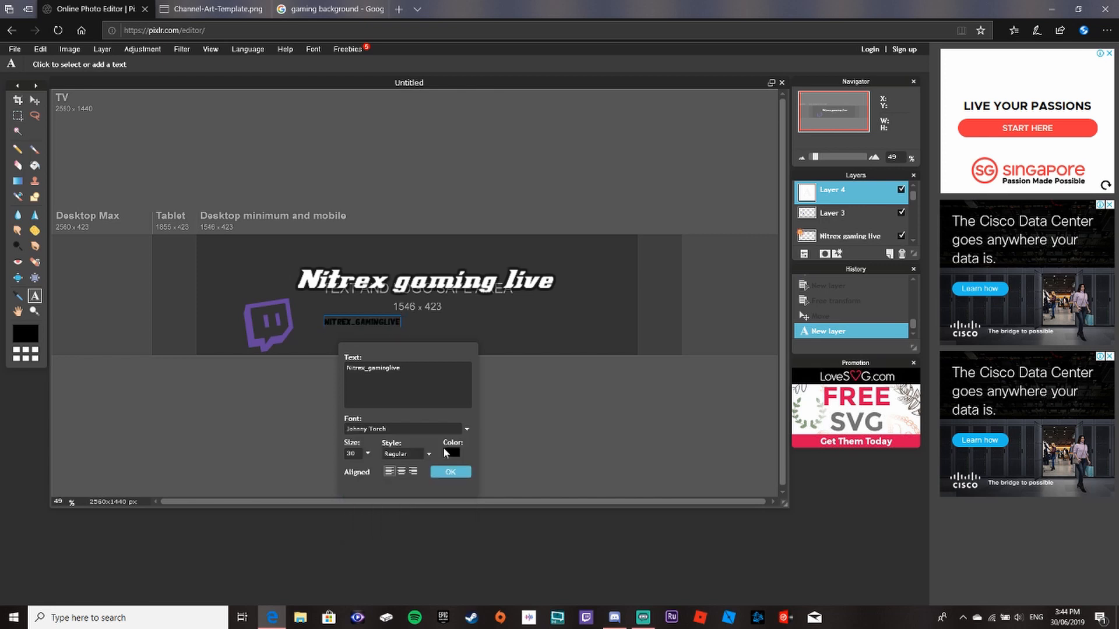
Step: Make the Nitrex_gaminglive text red, italic and size 124, and apply the text settings
{"action": "left_click", "coordinate": [449, 452]}
{"action": "mouse_move", "coordinate": [381, 288]}
{"action": "left_mouse_down"}
{"action": "mouse_move", "coordinate": [397, 319]}
{"action": "mouse_move", "coordinate": [466, 288]}
{"action": "left_mouse_up"}
{"action": "left_click", "coordinate": [580, 402]}
{"action": "left_click", "coordinate": [418, 453]}
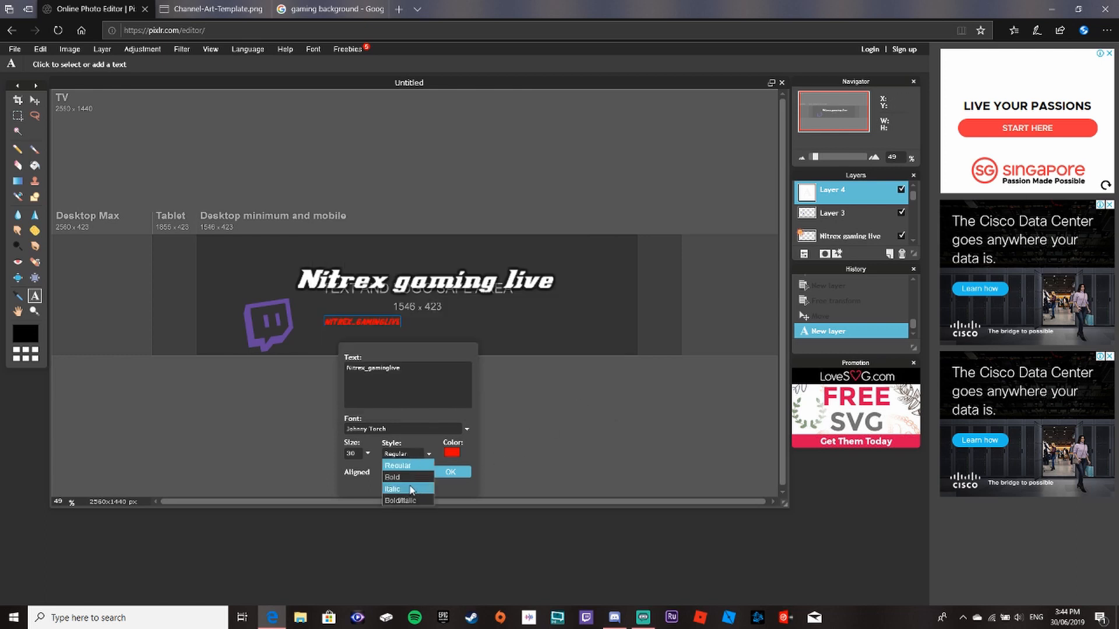
{"action": "left_click", "coordinate": [367, 453]}
{"action": "mouse_move", "coordinate": [336, 469]}
{"action": "left_mouse_down"}
{"action": "mouse_move", "coordinate": [354, 473]}
{"action": "mouse_move", "coordinate": [318, 466]}
{"action": "left_mouse_up"}
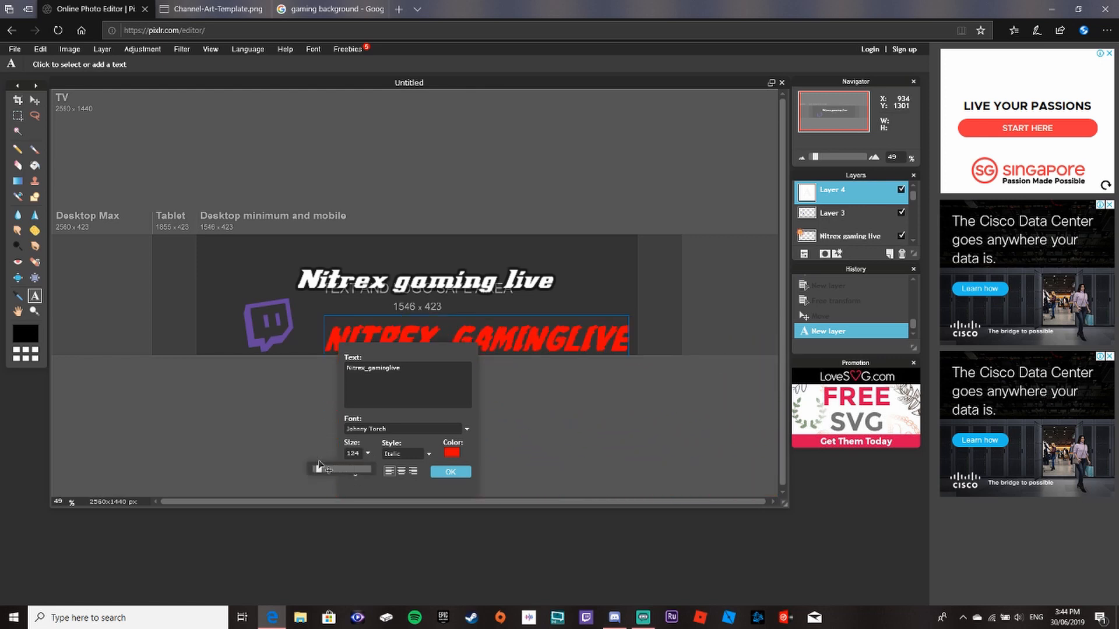
{"action": "left_click", "coordinate": [454, 470]}
{"action": "left_click", "coordinate": [454, 471]}
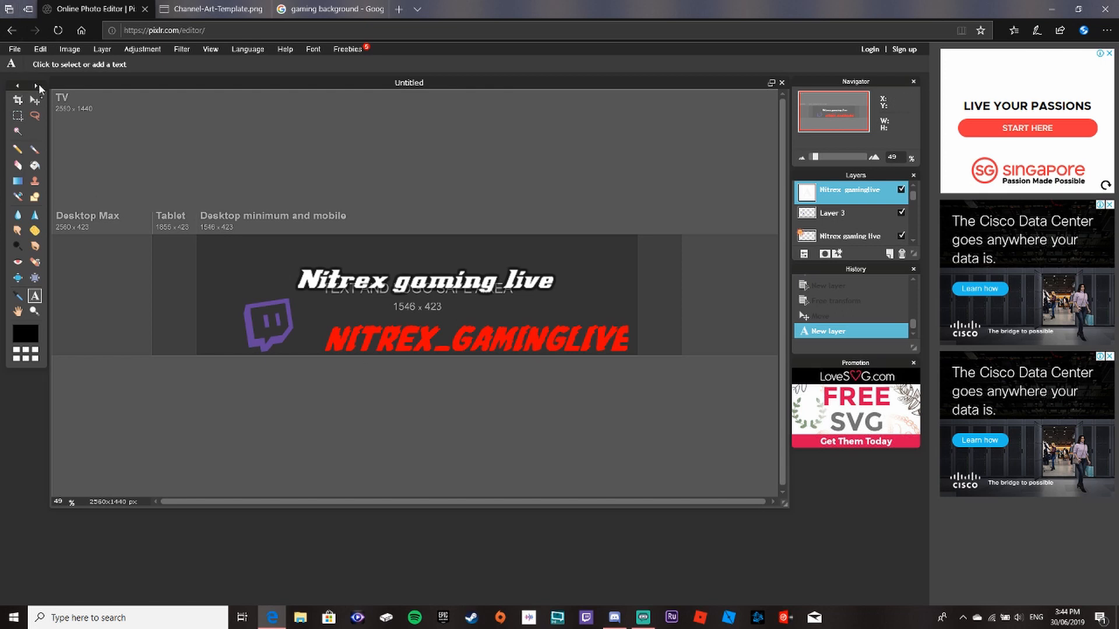
Step: Move the red Nitrex_gaminglive text up and left so it sits beside the Twitch logo, below the title
{"action": "left_click", "coordinate": [36, 112]}
{"action": "left_click", "coordinate": [38, 102]}
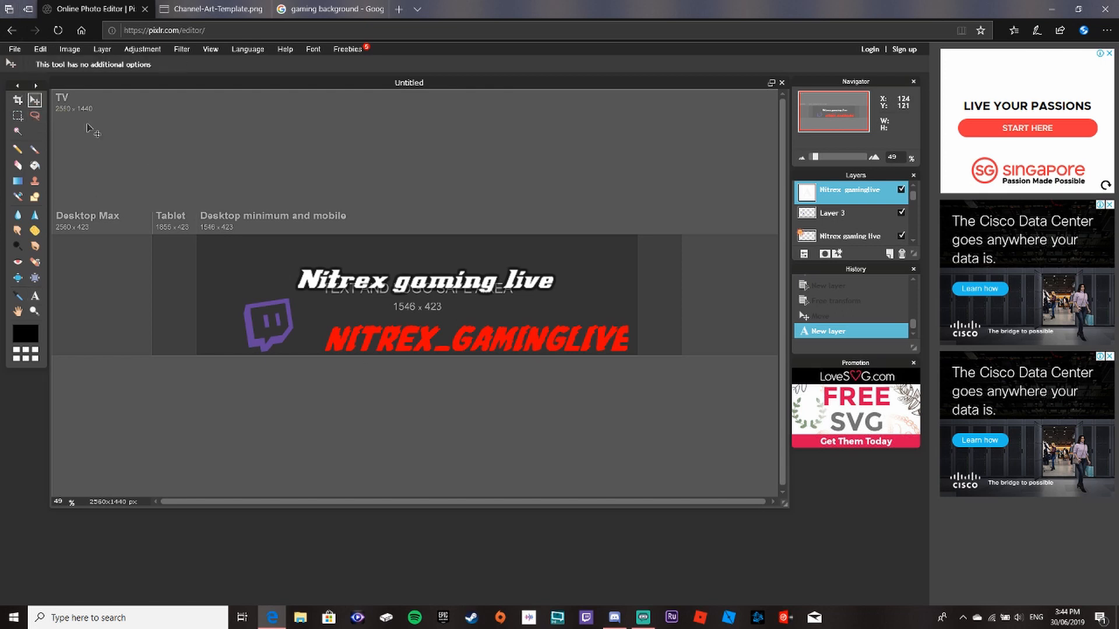
{"action": "left_click_drag", "start_coordinate": [457, 351], "coordinate": [429, 332]}
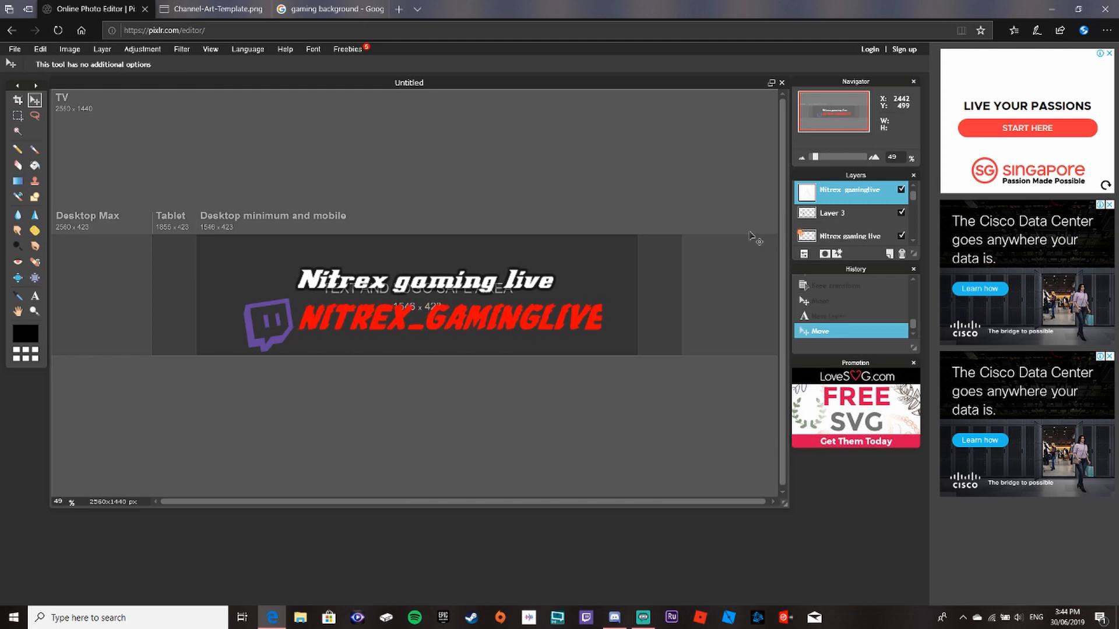
Step: Rasterize the Nitrex_gaminglive text layer and give it a black drop shadow
{"action": "right_click", "coordinate": [829, 187]}
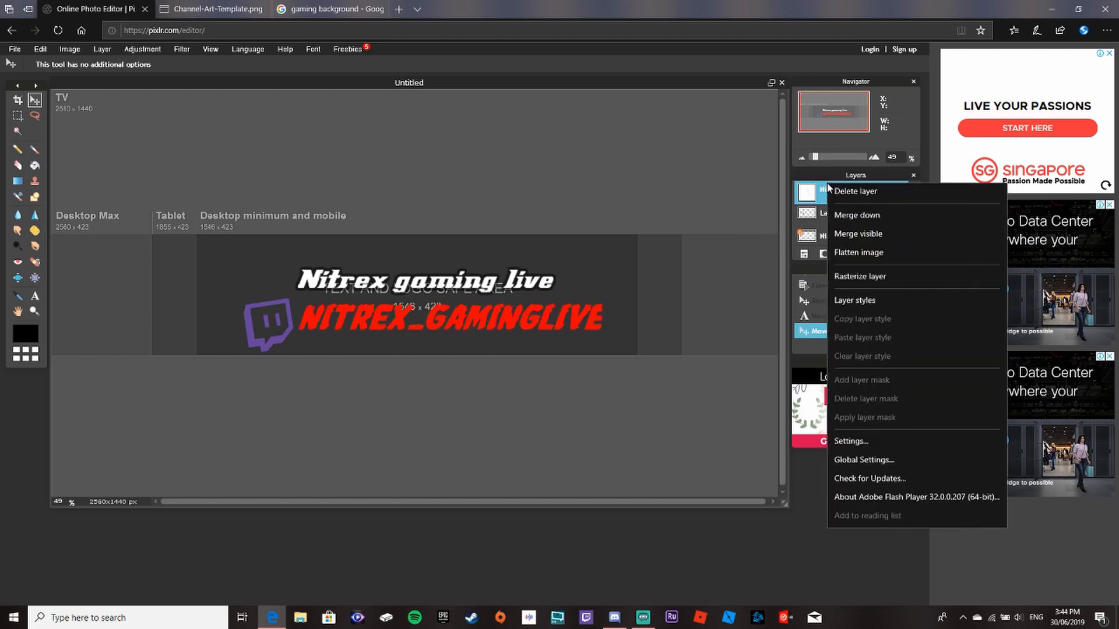
{"action": "left_click", "coordinate": [852, 298]}
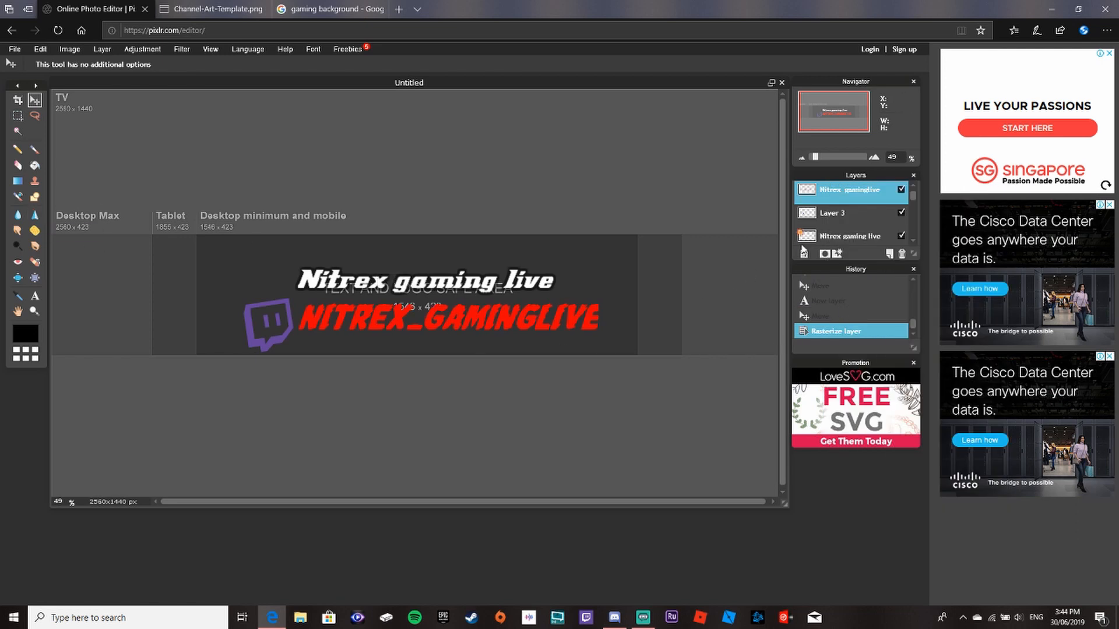
{"action": "right_click", "coordinate": [860, 193]}
{"action": "left_click", "coordinate": [899, 336]}
{"action": "left_click", "coordinate": [365, 221]}
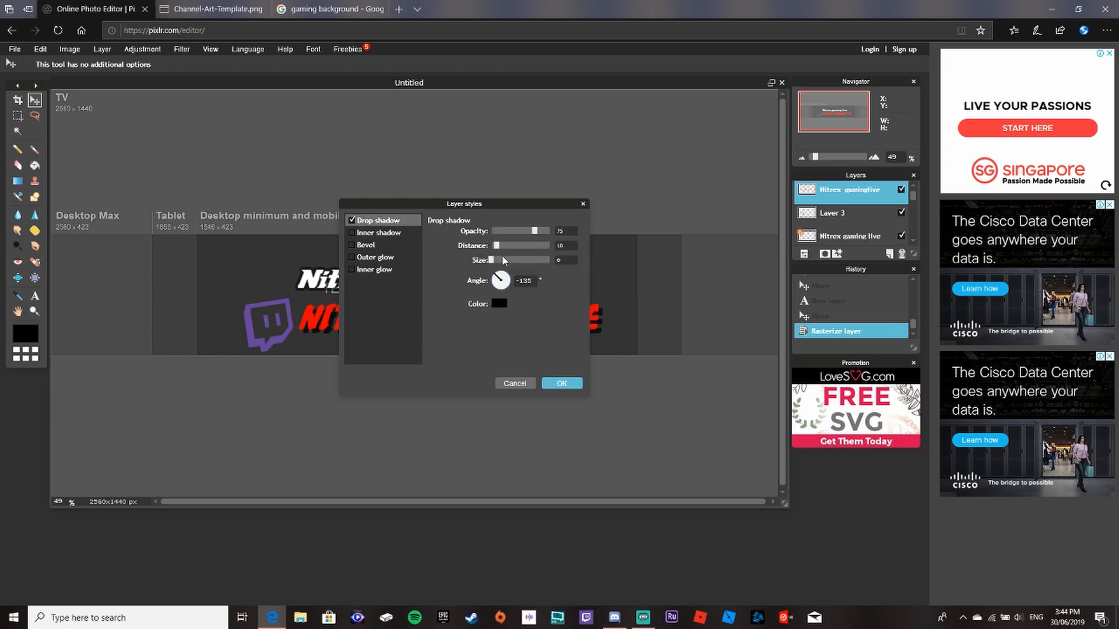
{"action": "left_click", "coordinate": [501, 301]}
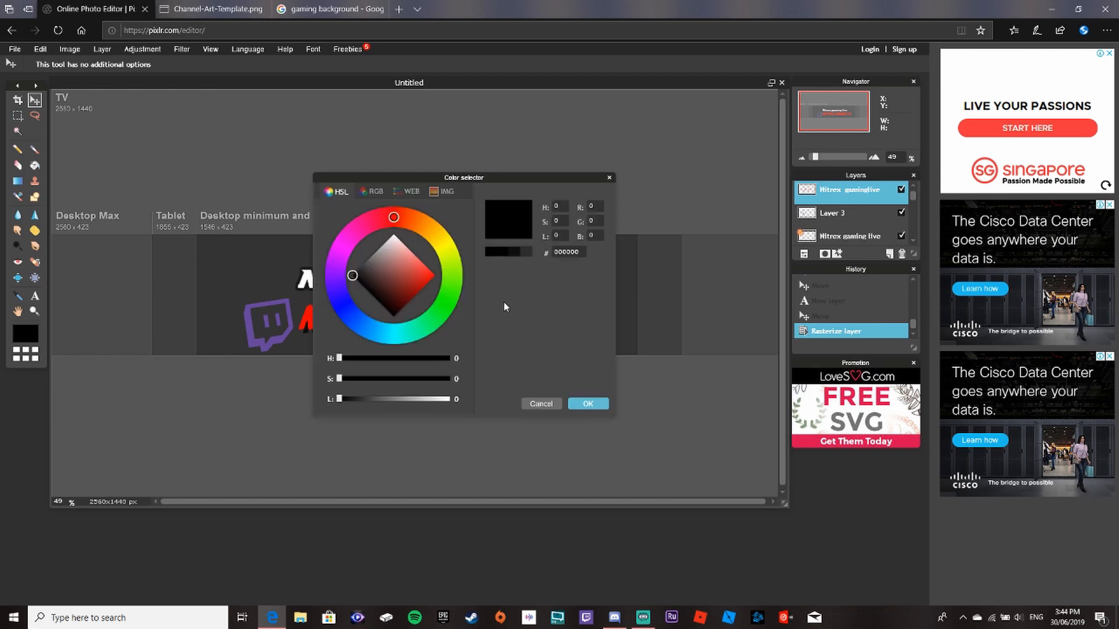
{"action": "left_click", "coordinate": [585, 408]}
{"action": "left_click", "coordinate": [563, 383]}
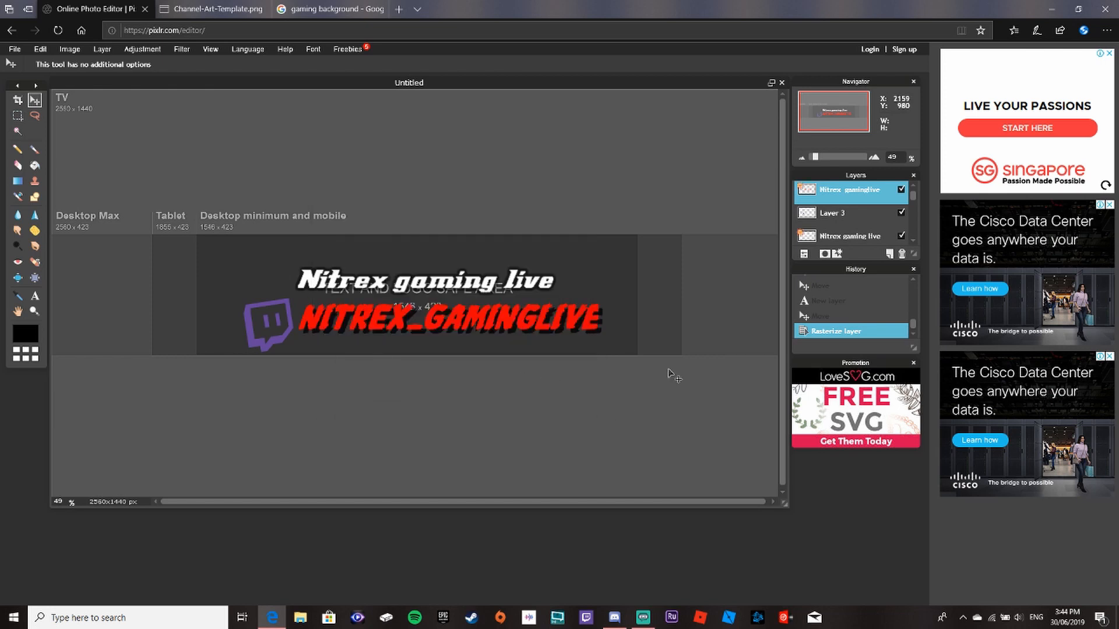
Step: Browse the gaming background image results and preview the blue soldier wallpaper and the blue lightning background
{"action": "left_click", "coordinate": [298, 8]}
{"action": "scroll", "coordinate": [1049, 423], "scroll_direction": "down", "scroll_amount": 5}
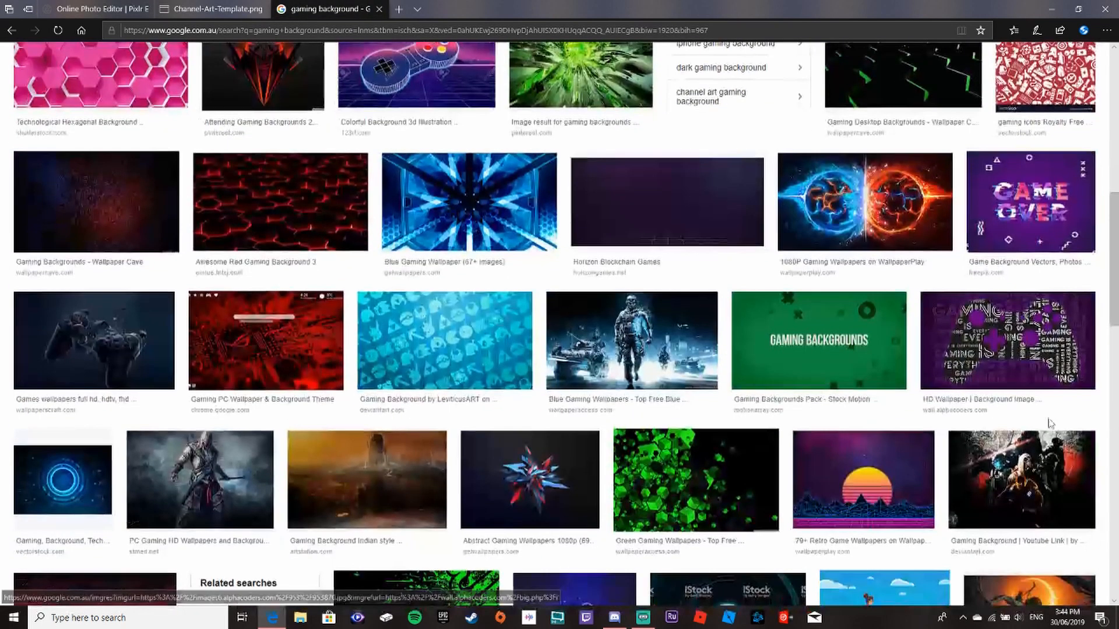
{"action": "left_click", "coordinate": [634, 335]}
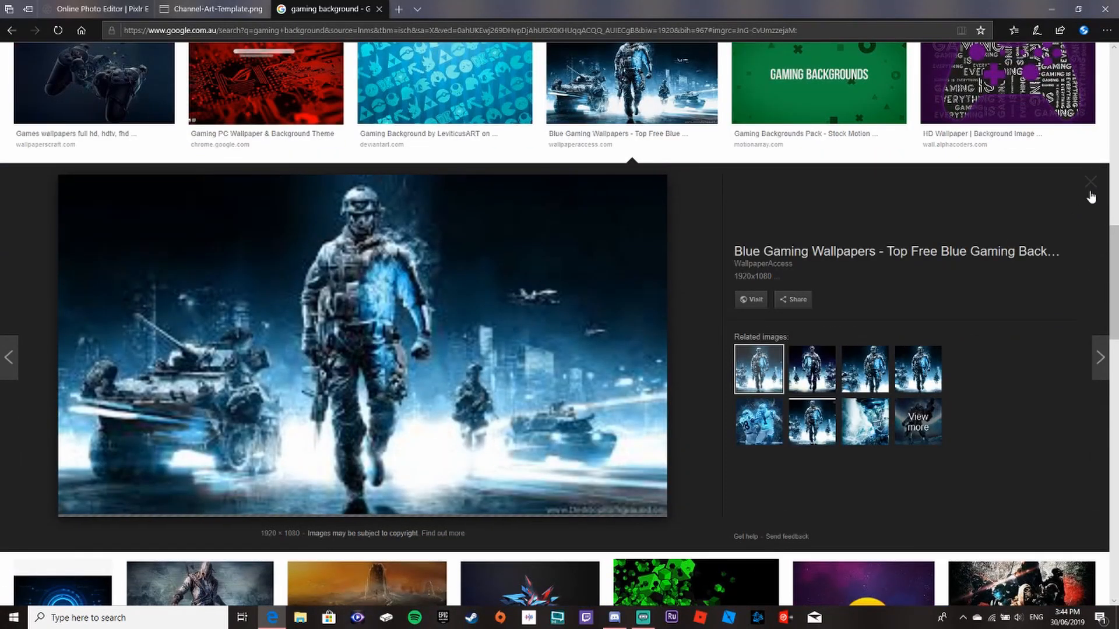
{"action": "left_click", "coordinate": [1089, 185]}
{"action": "scroll", "coordinate": [1024, 315], "scroll_direction": "down", "scroll_amount": 3}
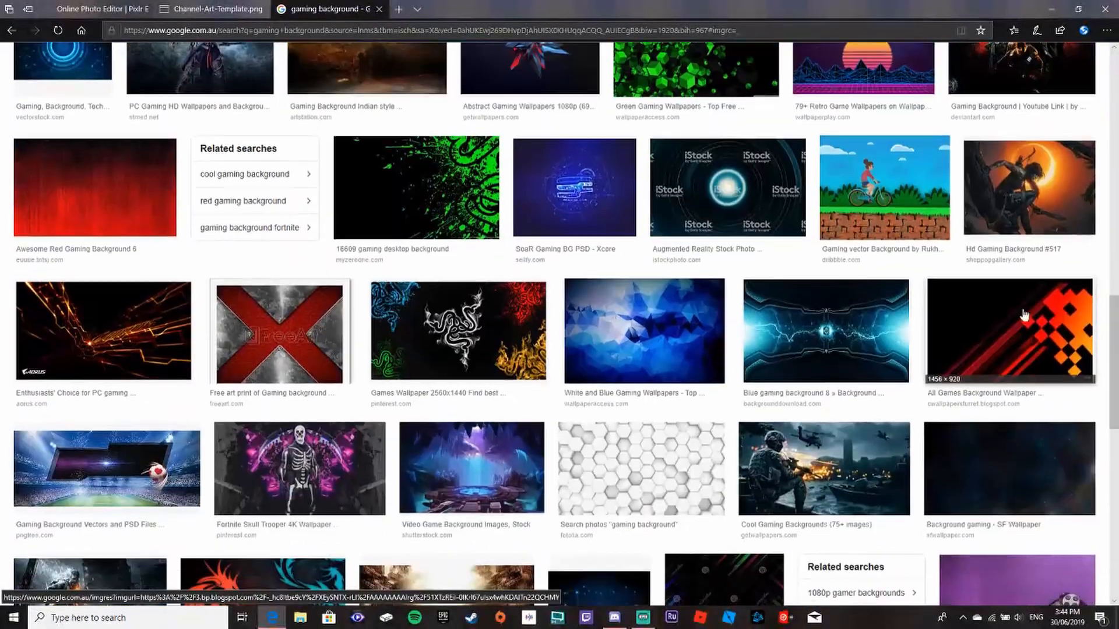
{"action": "left_click", "coordinate": [810, 324]}
{"action": "left_click", "coordinate": [1092, 183]}
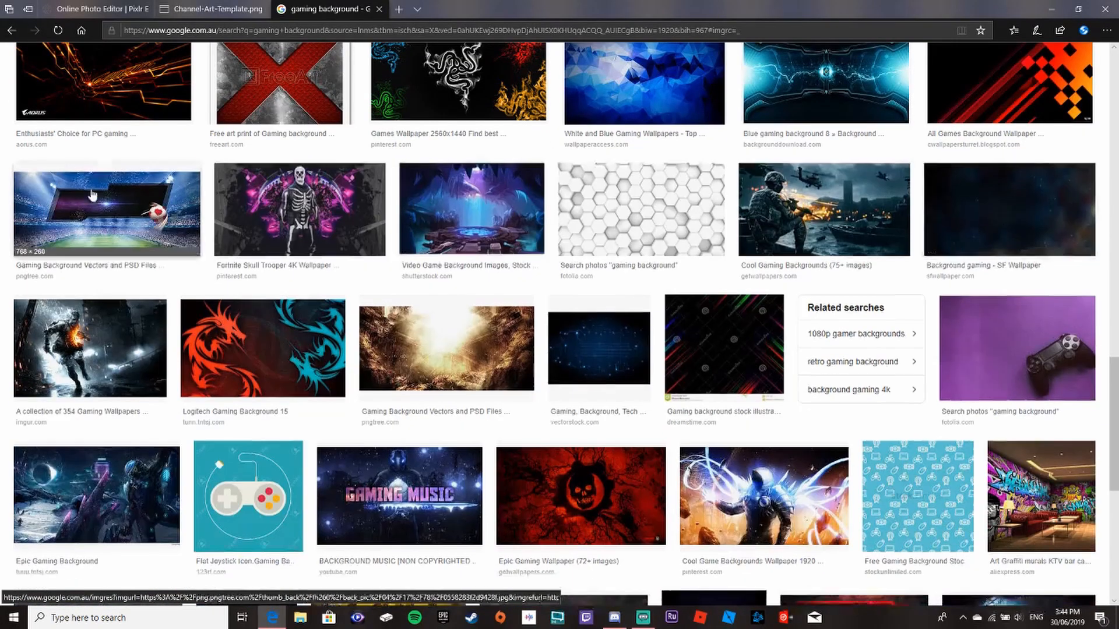
Step: Add the blue lightning background picture from the Documents folder to the Pixlr banner as a new layer
{"action": "left_click", "coordinate": [94, 8]}
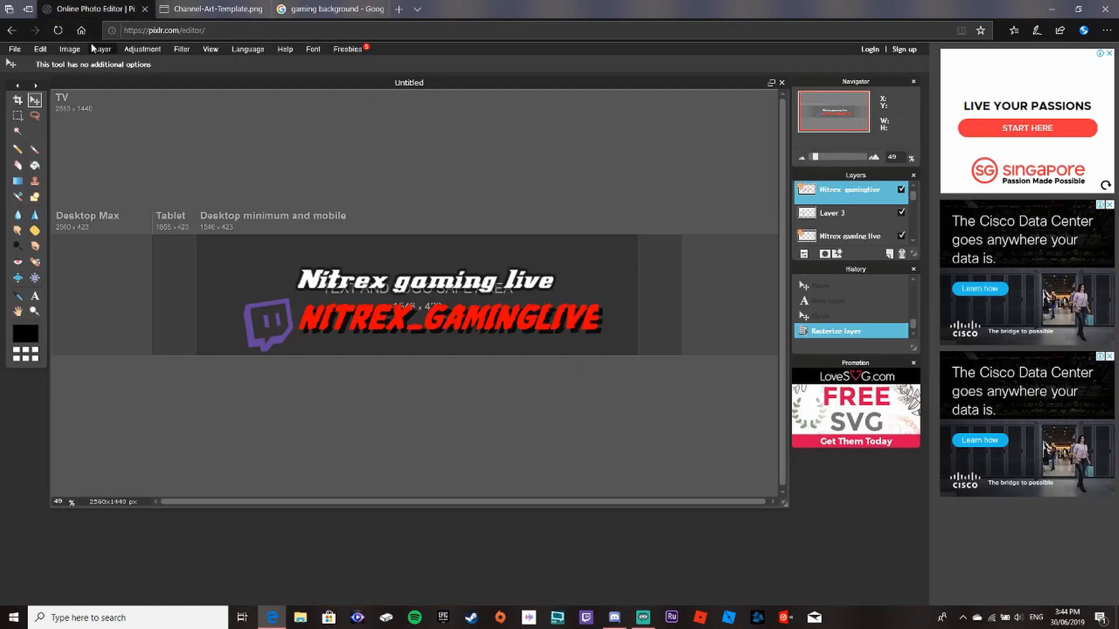
{"action": "left_click", "coordinate": [93, 49]}
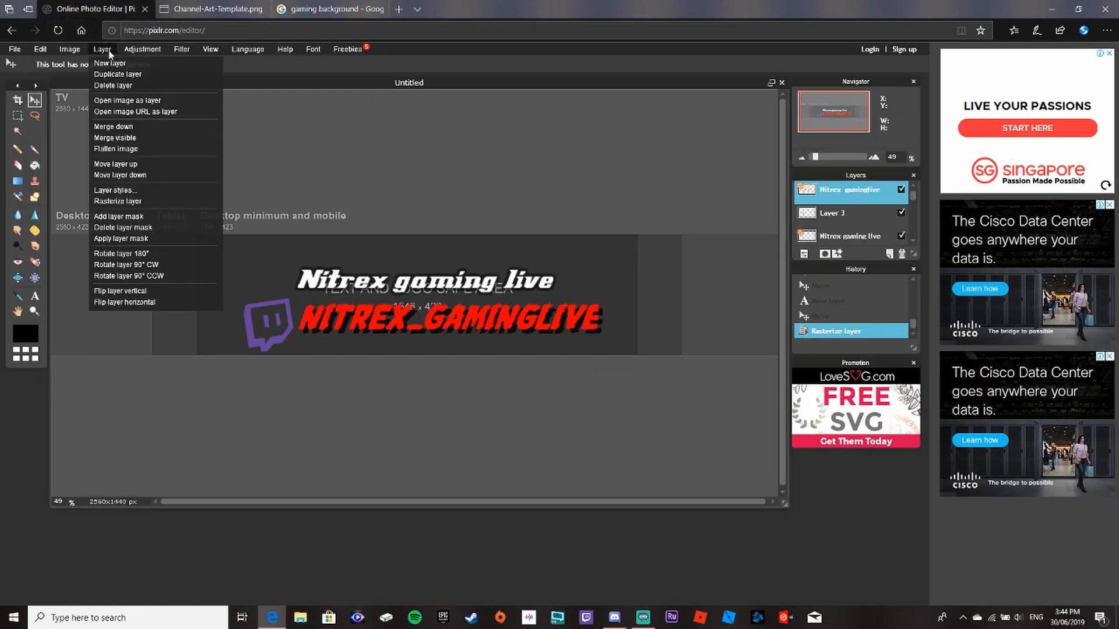
{"action": "left_click", "coordinate": [152, 102]}
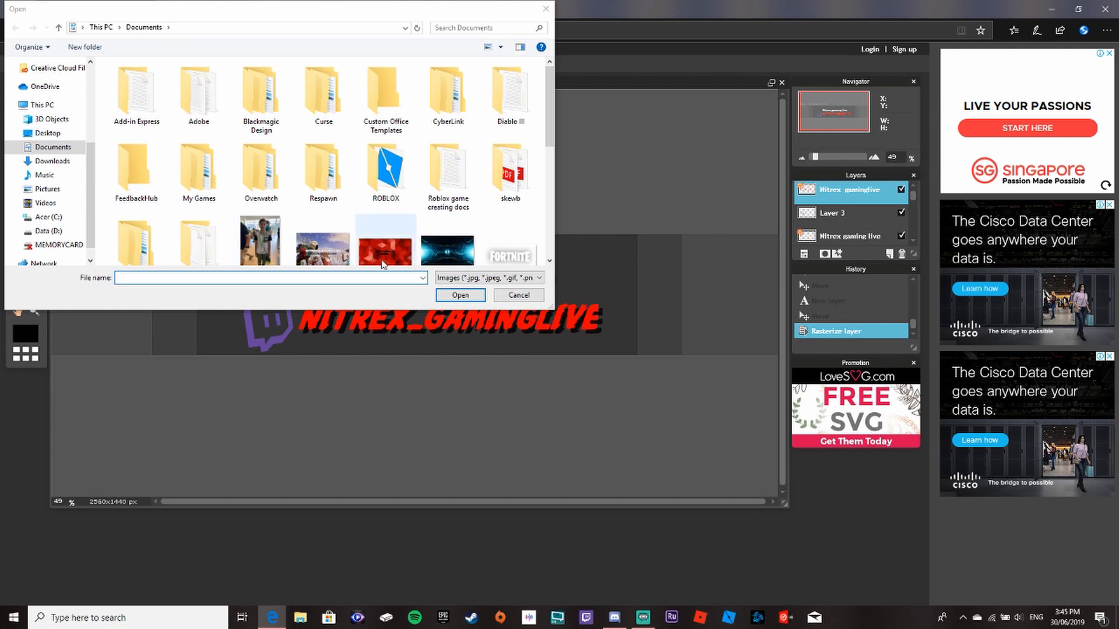
{"action": "double_click", "coordinate": [438, 239]}
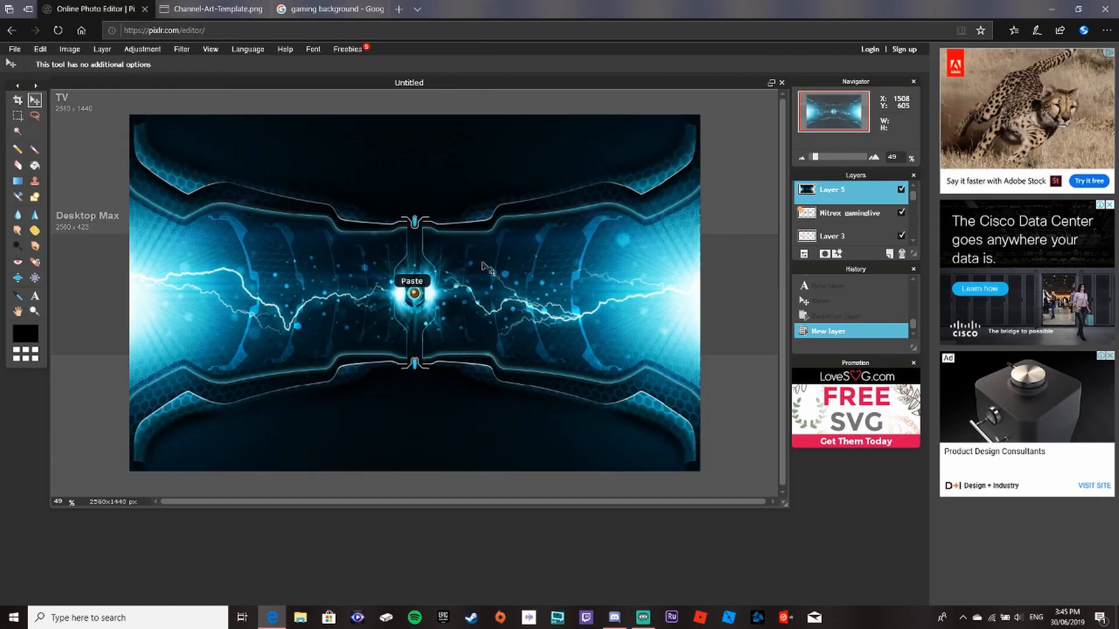
Step: Enlarge the blue background with Free transform to cover the whole canvas, and move its layer below the text and Twitch logo, above the template
{"action": "left_click", "coordinate": [40, 48]}
{"action": "left_click", "coordinate": [50, 139]}
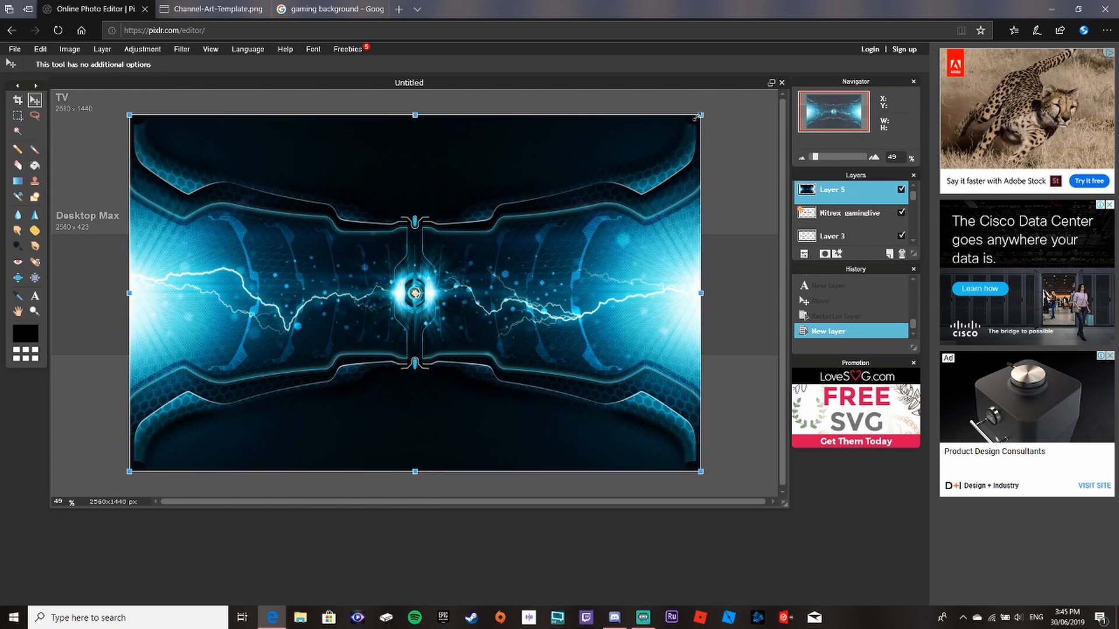
{"action": "left_click_drag", "start_coordinate": [700, 115], "coordinate": [790, 54]}
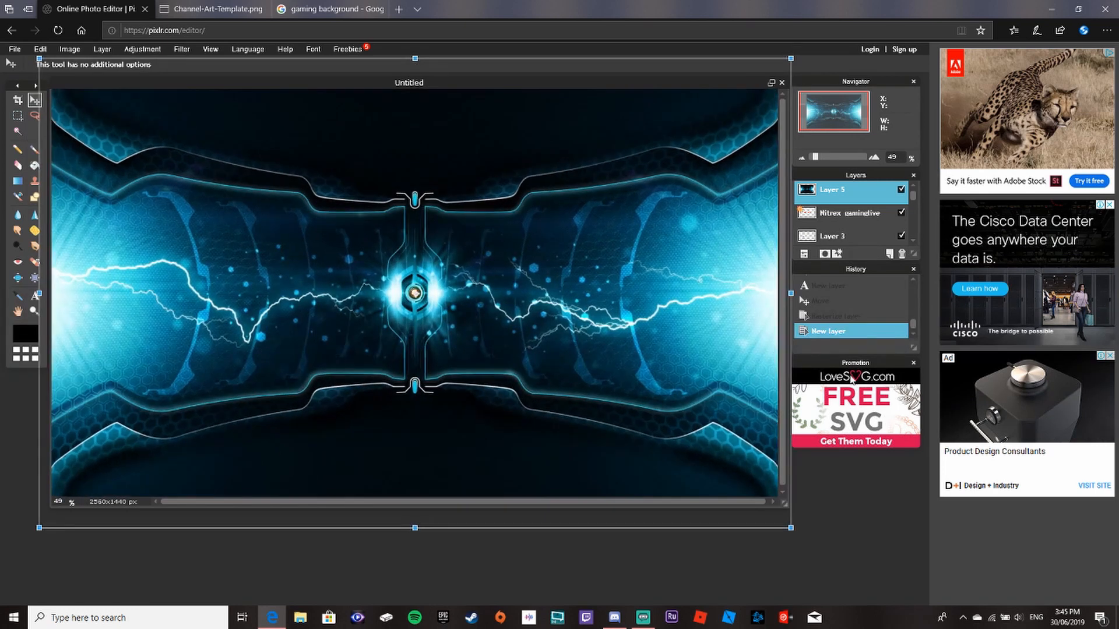
{"action": "left_click", "coordinate": [906, 552]}
{"action": "left_click", "coordinate": [424, 348]}
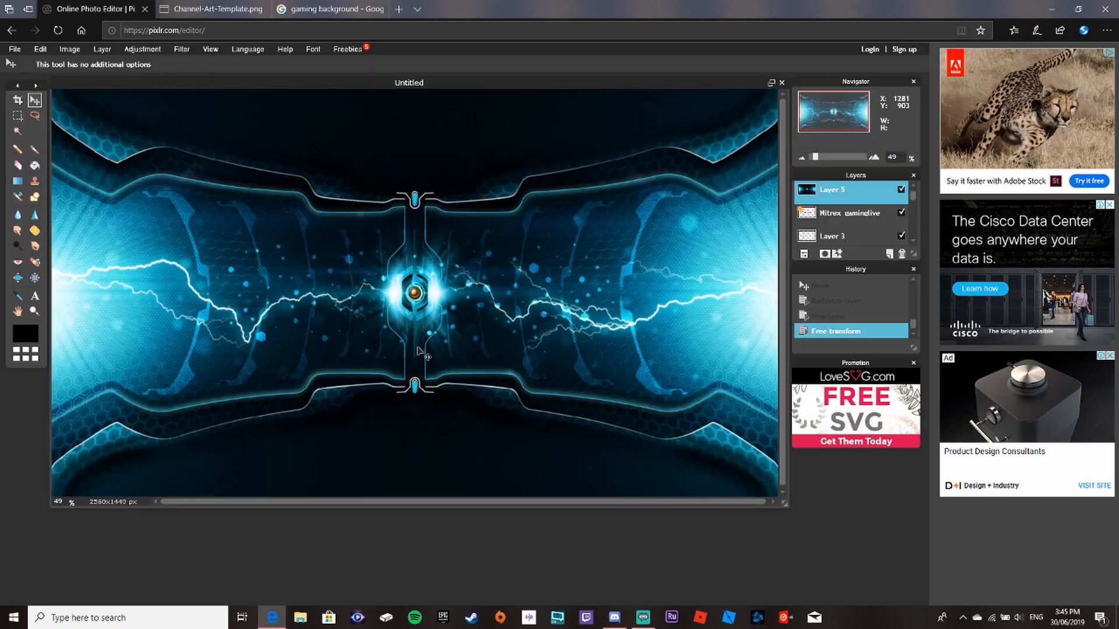
{"action": "mouse_move", "coordinate": [825, 193]}
{"action": "left_mouse_down"}
{"action": "mouse_move", "coordinate": [816, 275]}
{"action": "mouse_move", "coordinate": [853, 247]}
{"action": "mouse_move", "coordinate": [820, 207]}
{"action": "left_mouse_up"}
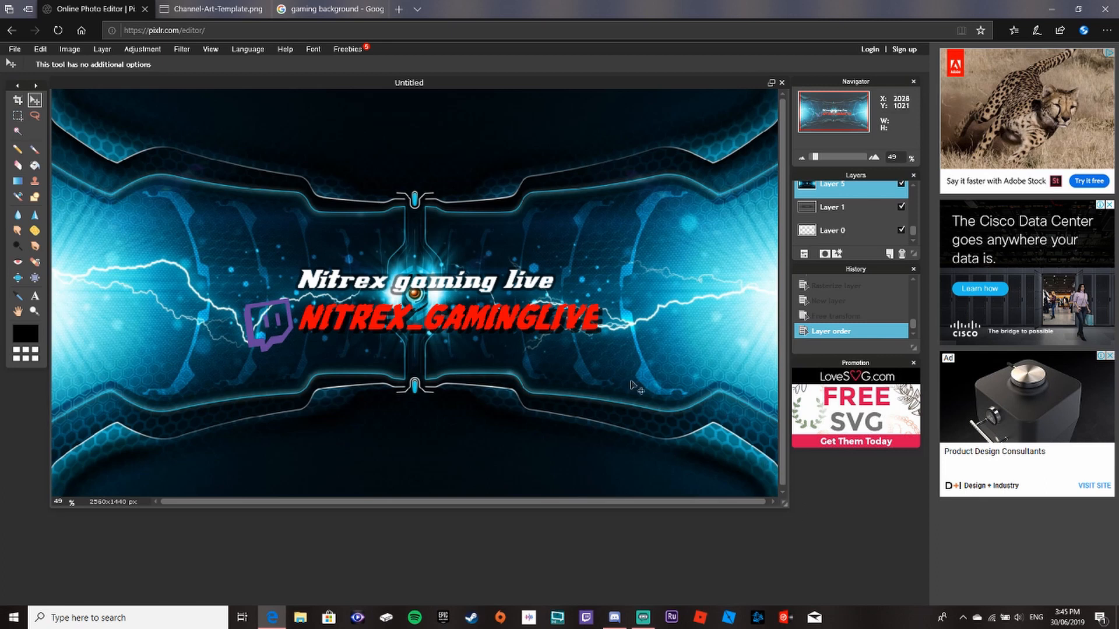
Step: View the name, format and quality options for saving the banner, and close them without saving
{"action": "left_click", "coordinate": [23, 50]}
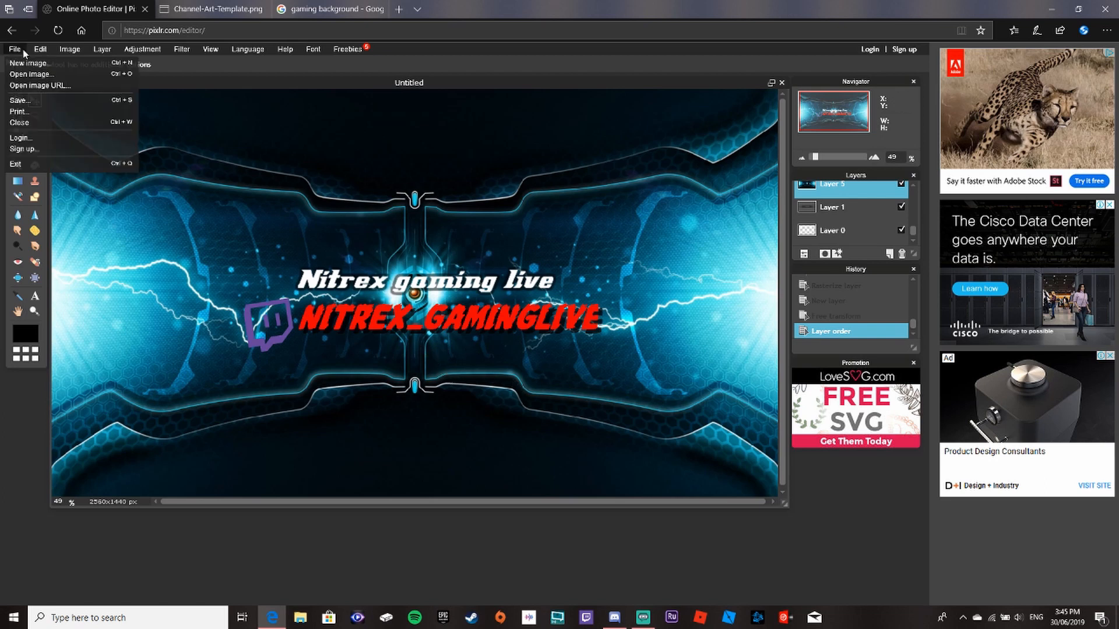
{"action": "left_click", "coordinate": [28, 101]}
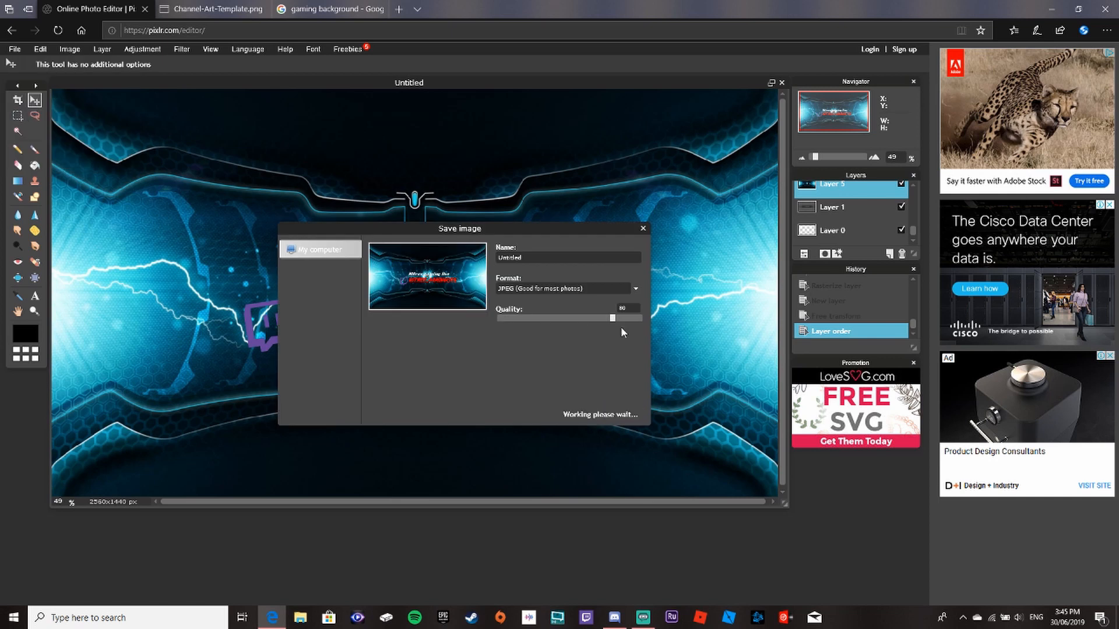
{"action": "left_click", "coordinate": [643, 229]}
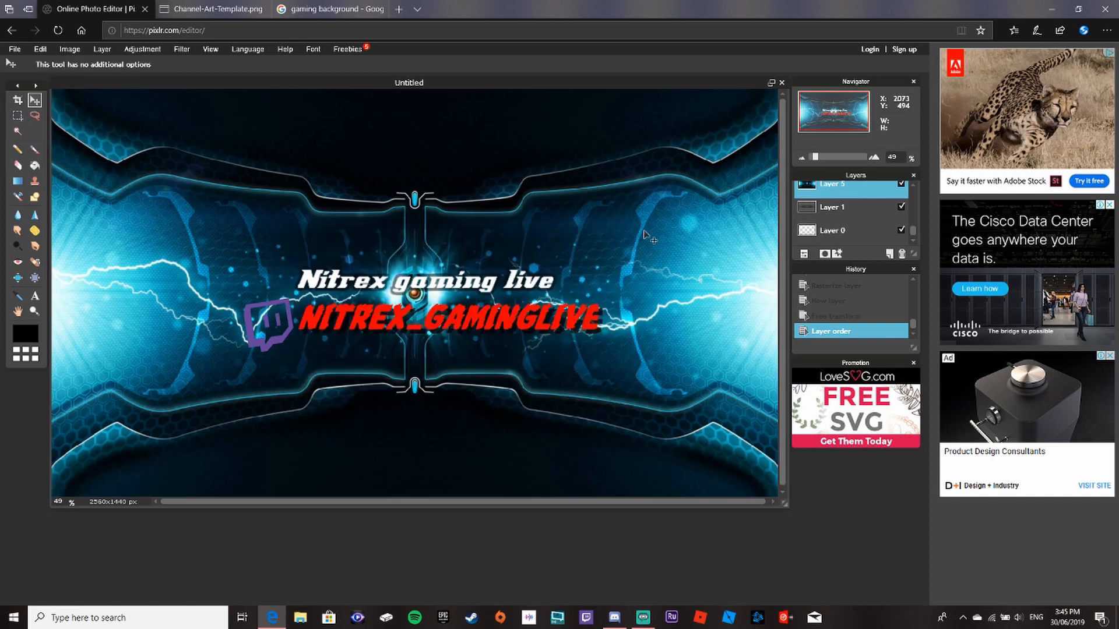
{"action": "left_click", "coordinate": [642, 619]}
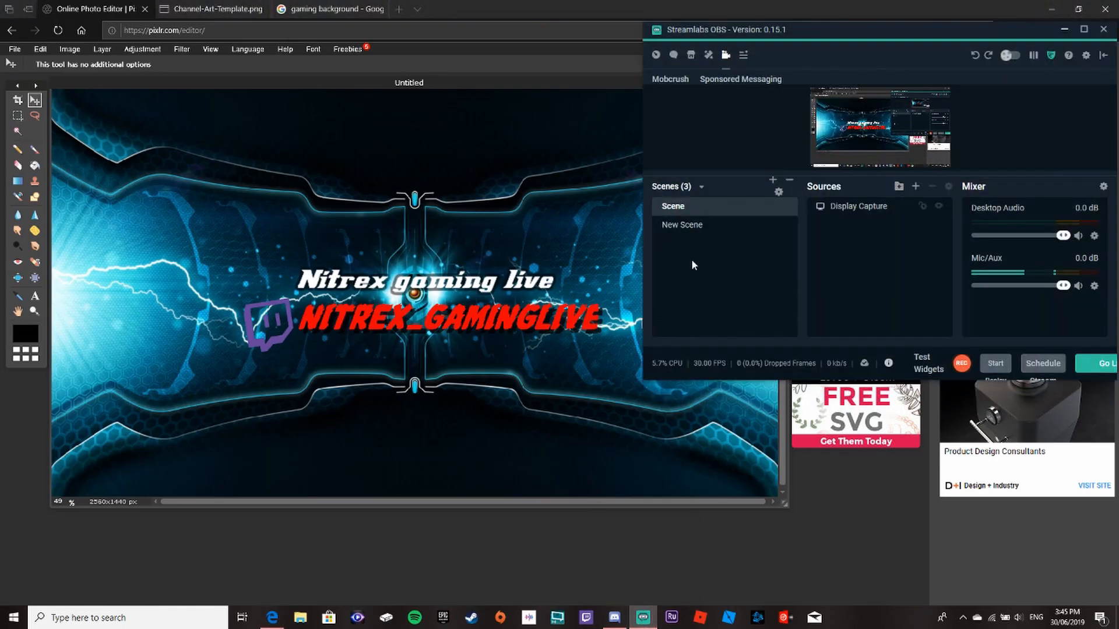